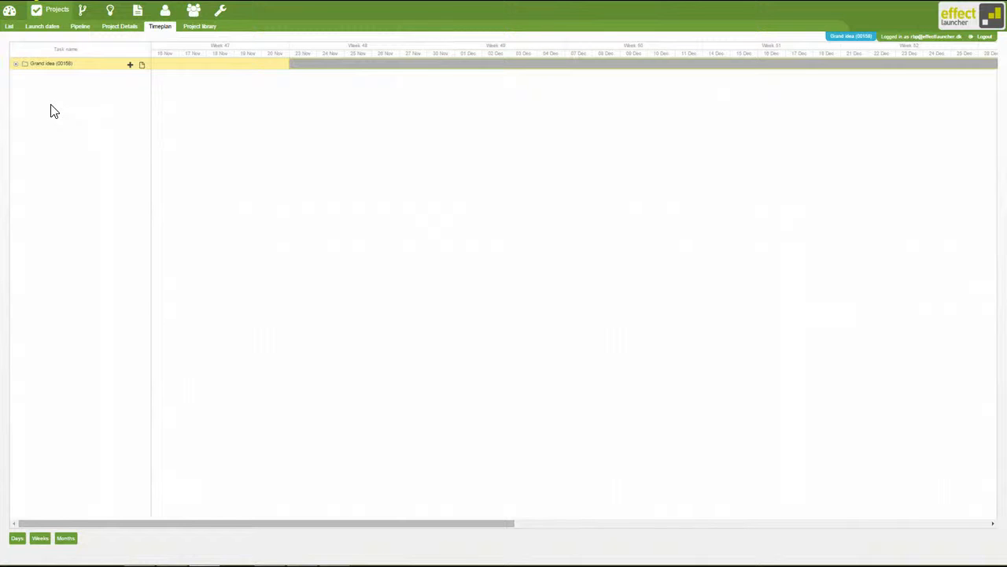
- Expand the Idea phase of Grand idea and try to extend Idea Generation to 26 Nov without shifting other activities
left_click(17, 66)
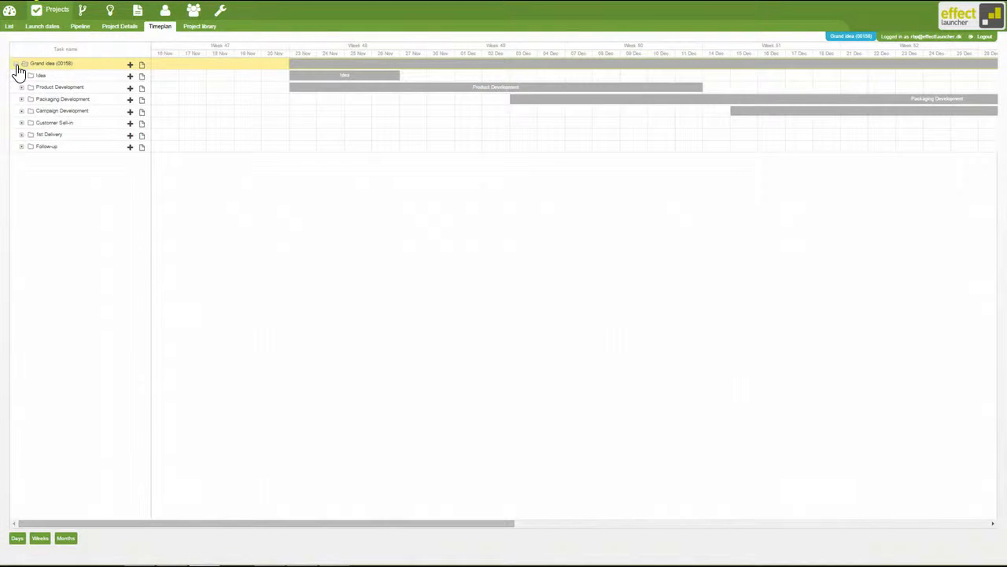
left_click(23, 77)
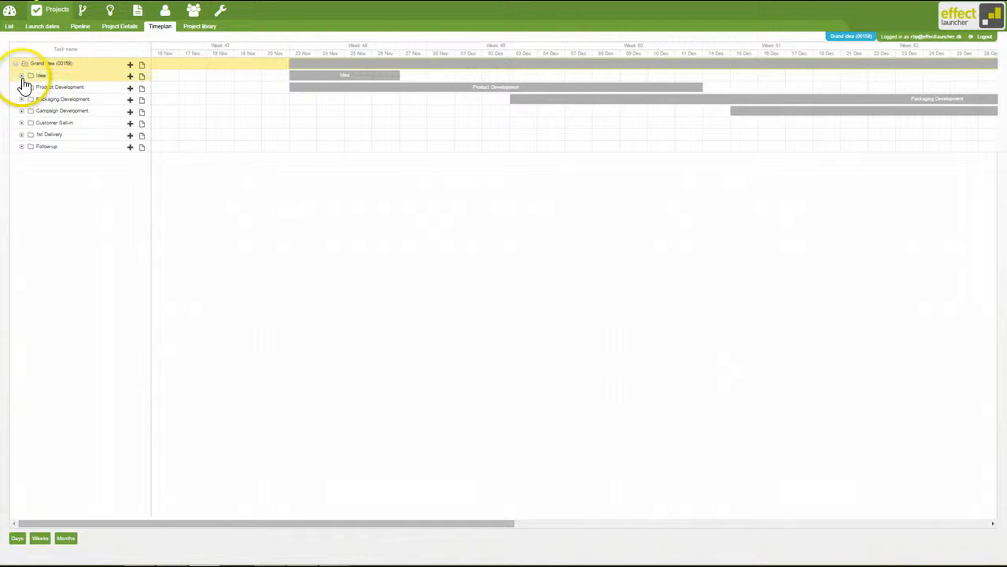
left_click(22, 77)
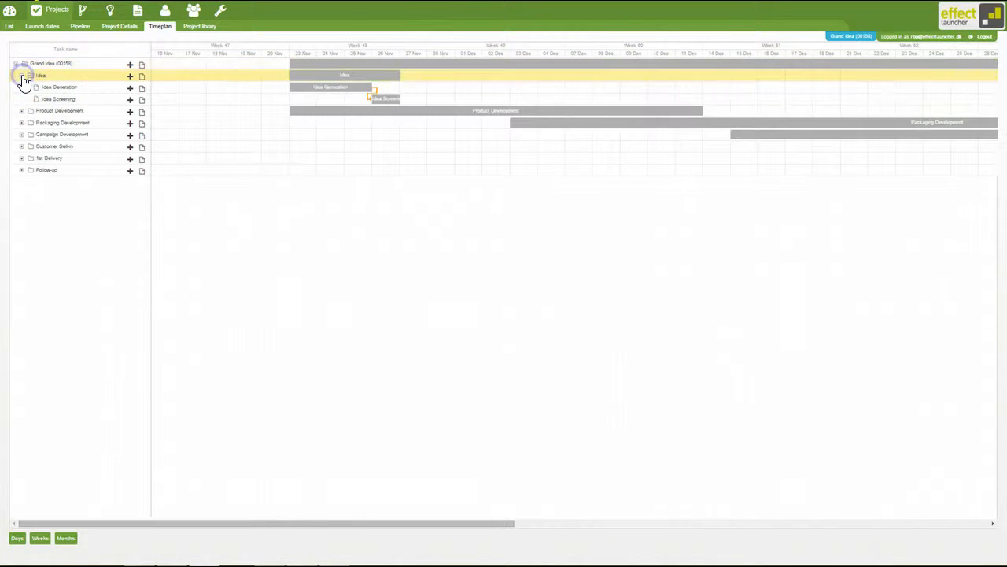
left_click(51, 87)
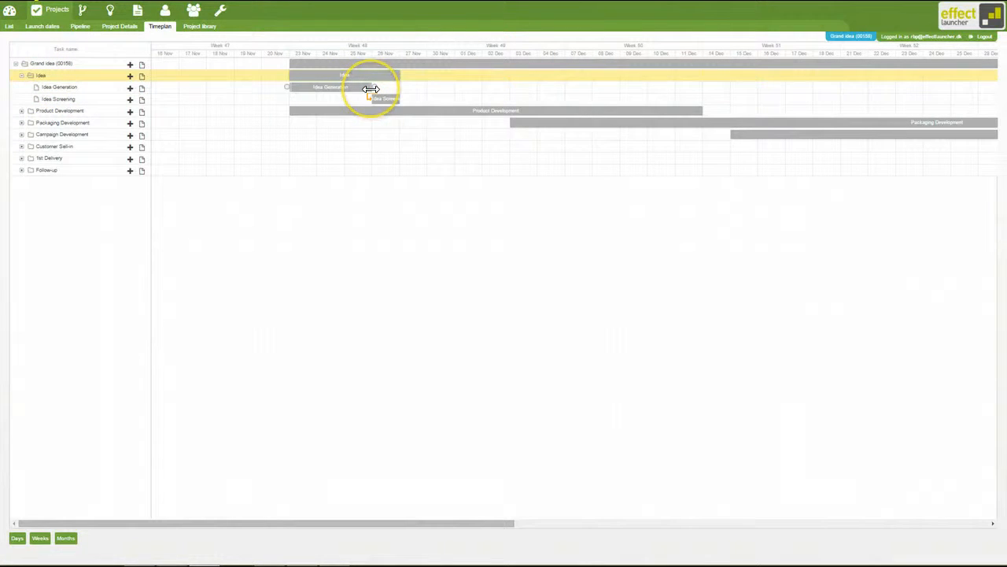
left_click_drag(371, 89, 400, 93)
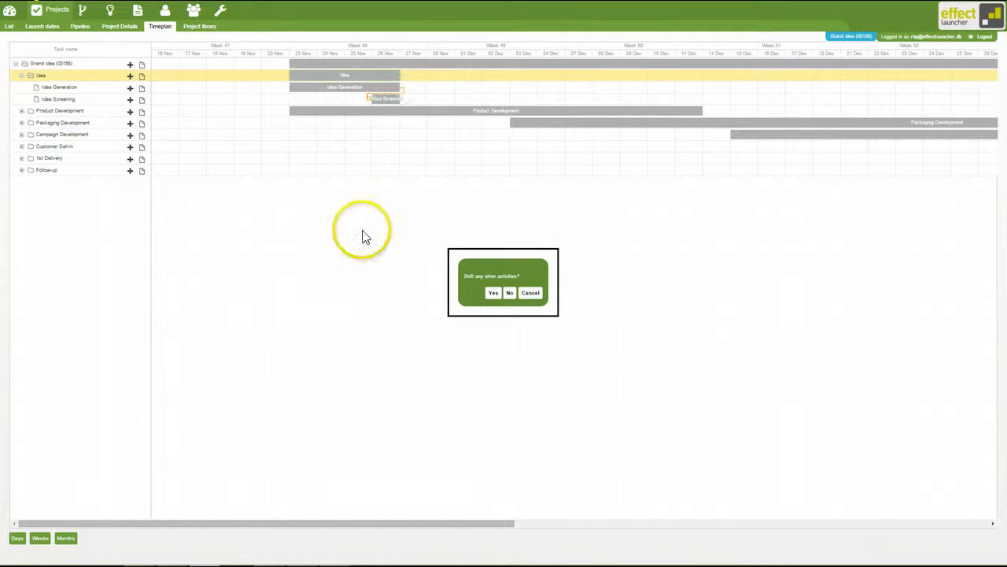
left_click(510, 292)
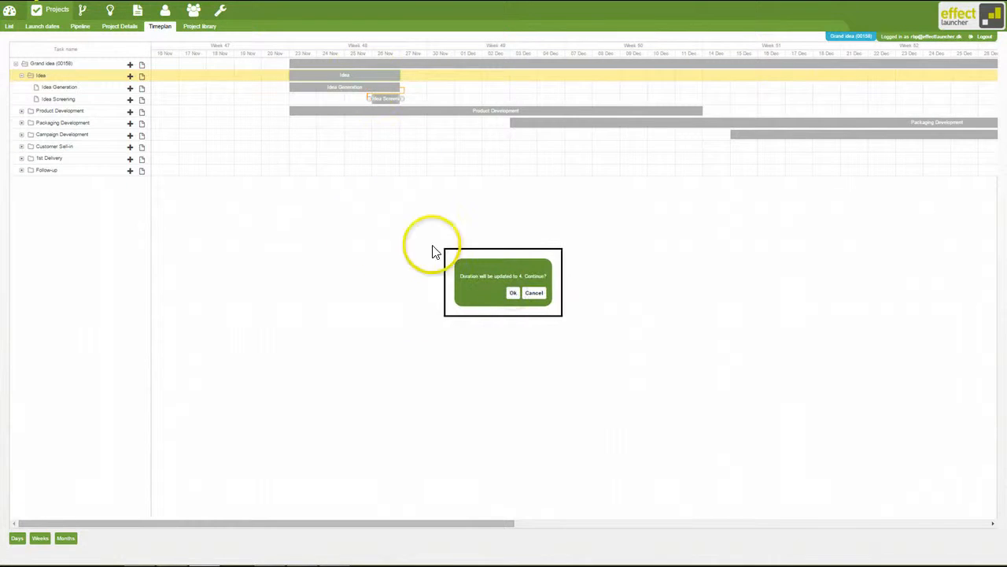
left_click(533, 295)
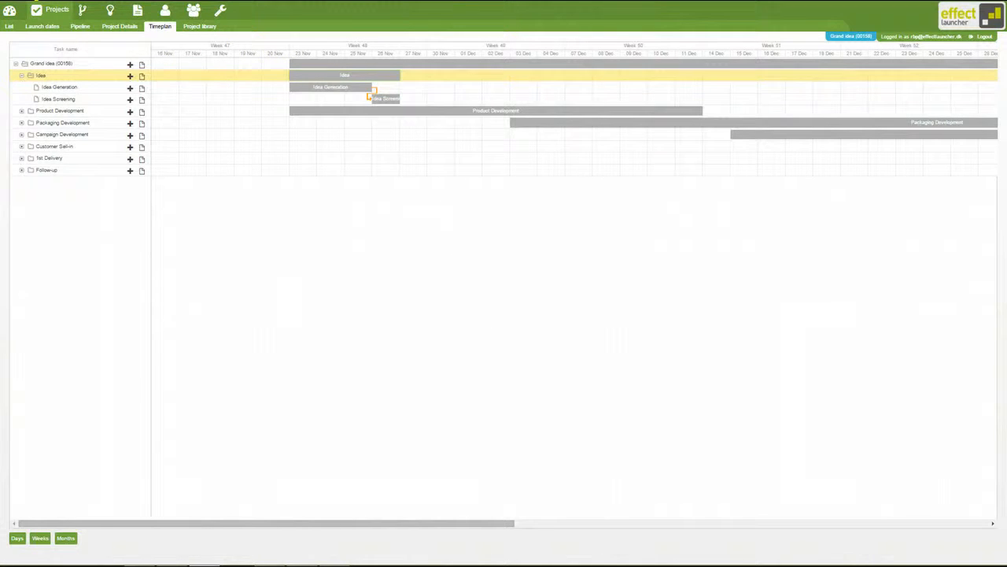
- Reopen the Idea phase in the timeplan and try to lengthen the Idea Generation bar by one day
left_click(47, 111)
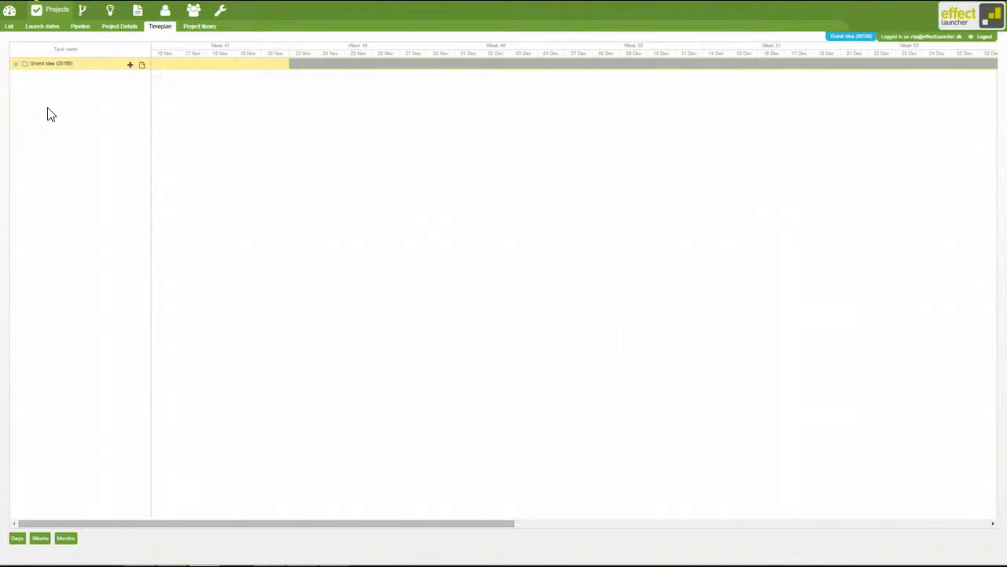
left_click(29, 107)
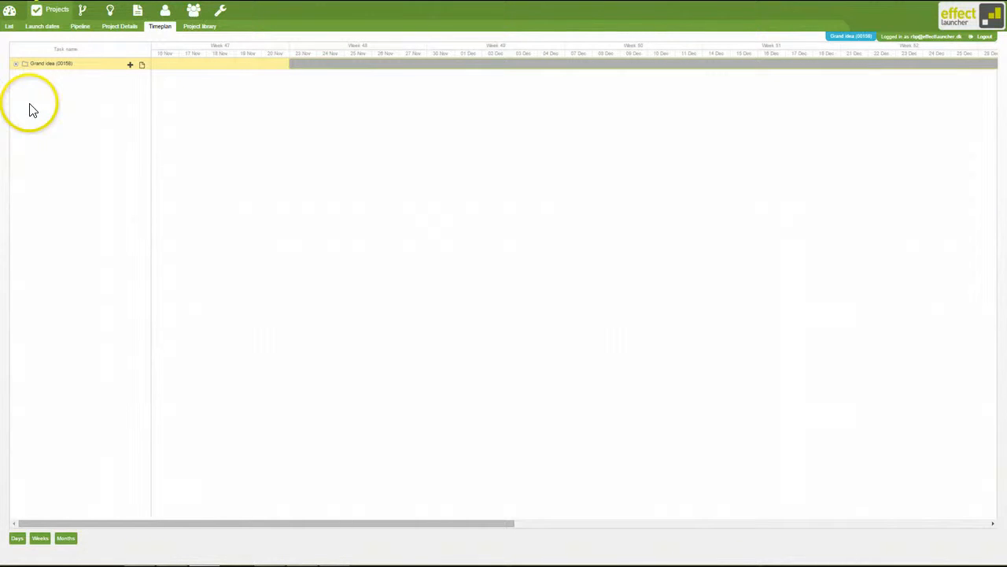
left_click(15, 65)
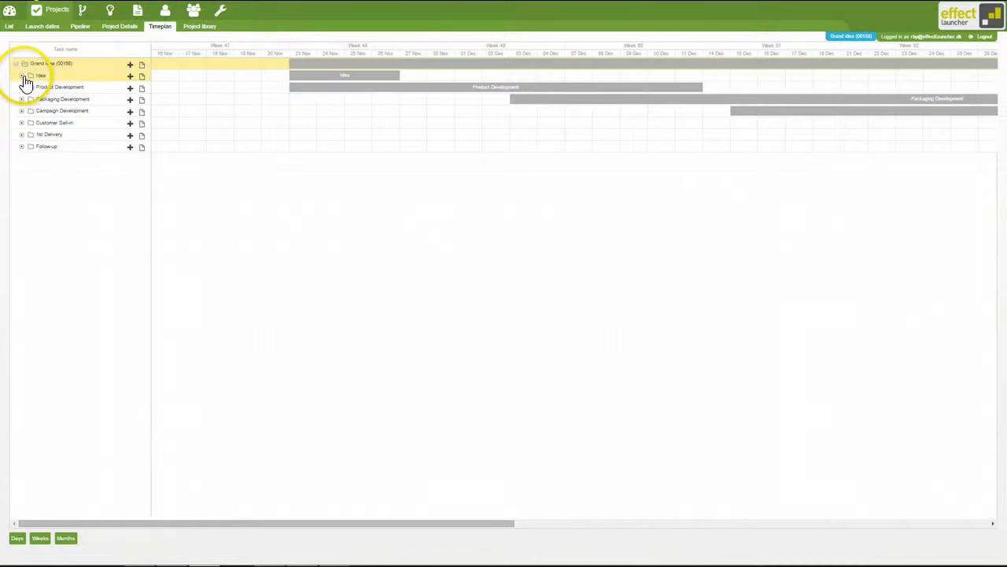
left_click(22, 77)
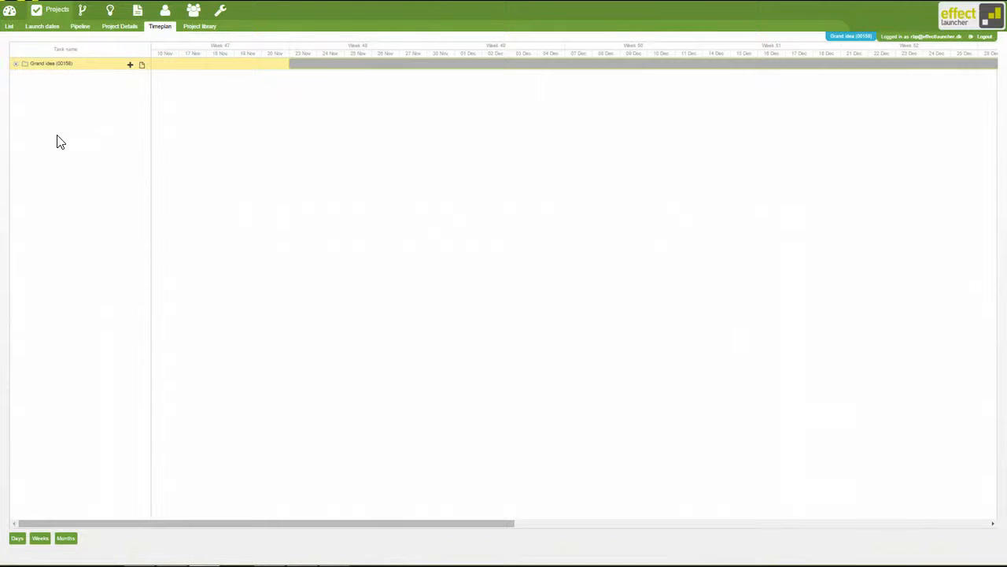
left_click(16, 65)
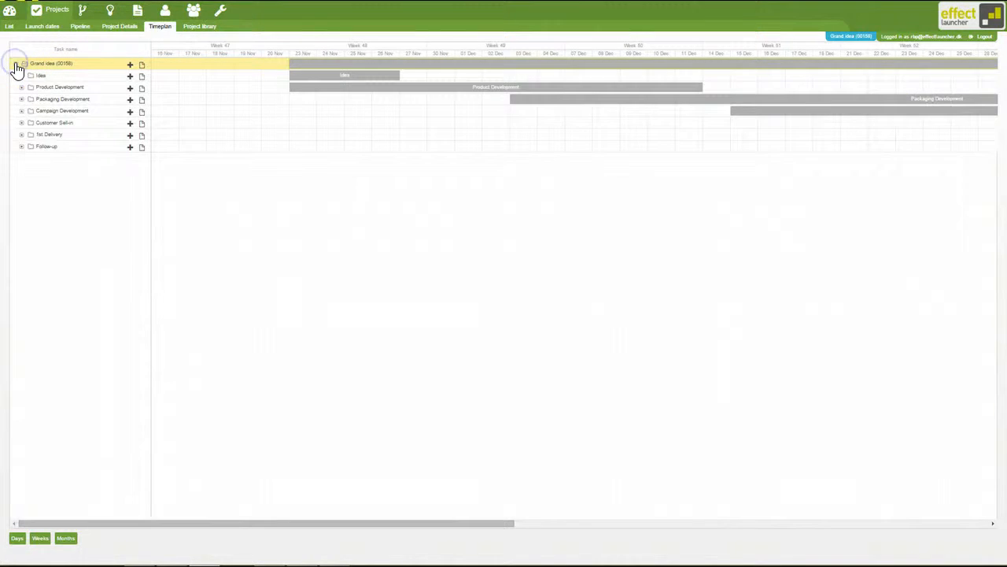
left_click(22, 76)
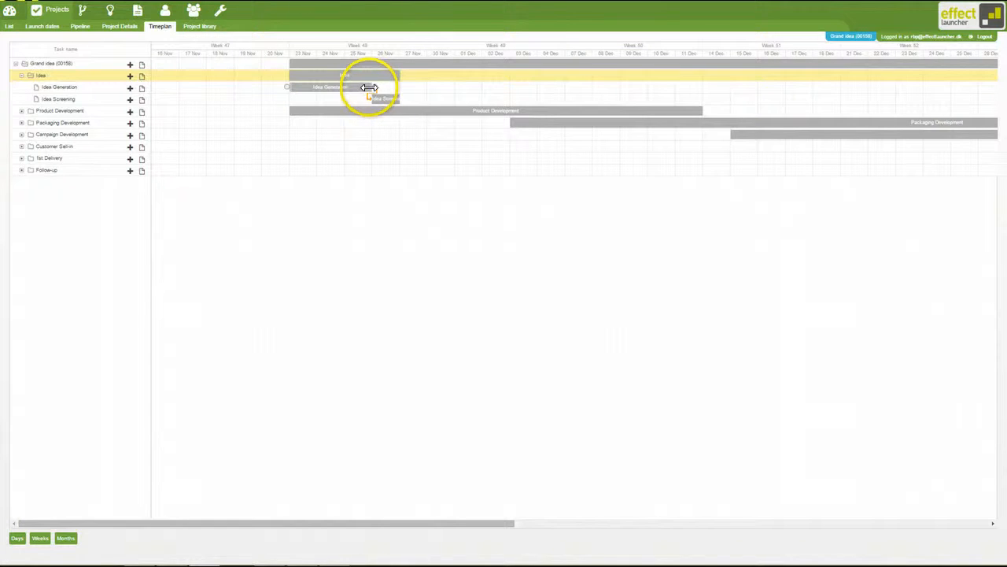
left_click_drag(369, 88, 400, 93)
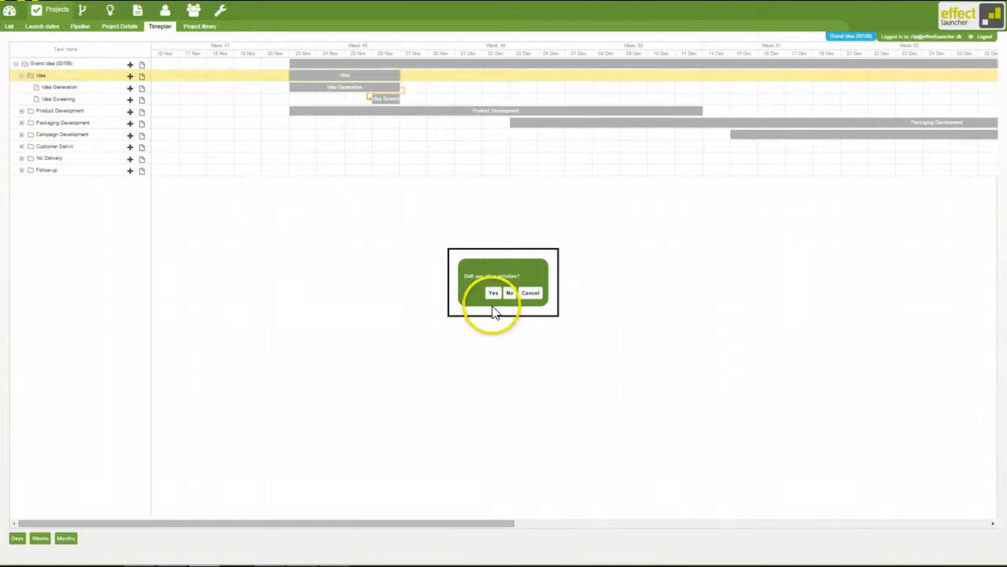
left_click(525, 293)
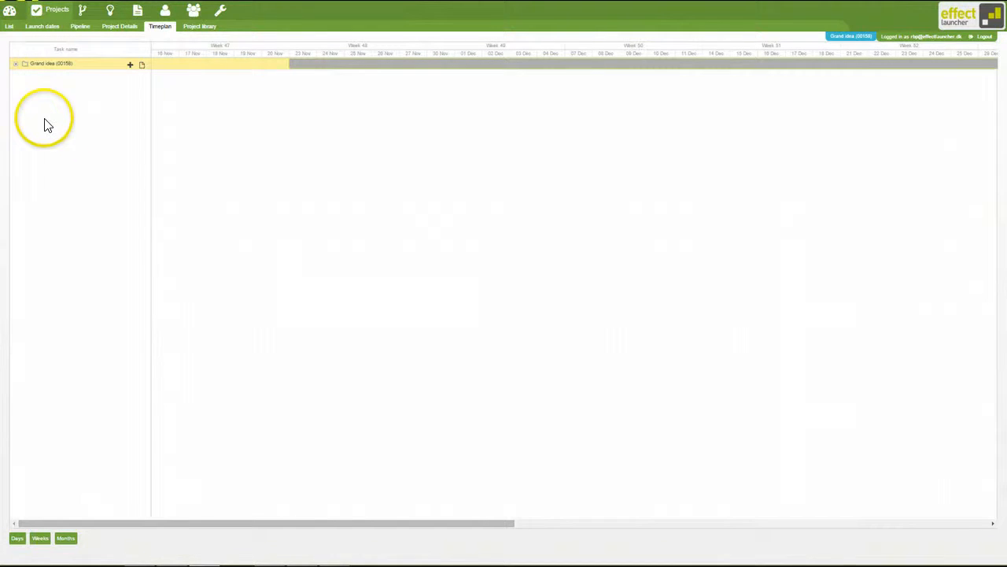
- Extend Idea Generation to 26 Nov in the timeplan, shifting only the later activities in its dependency chain
left_click(15, 68)
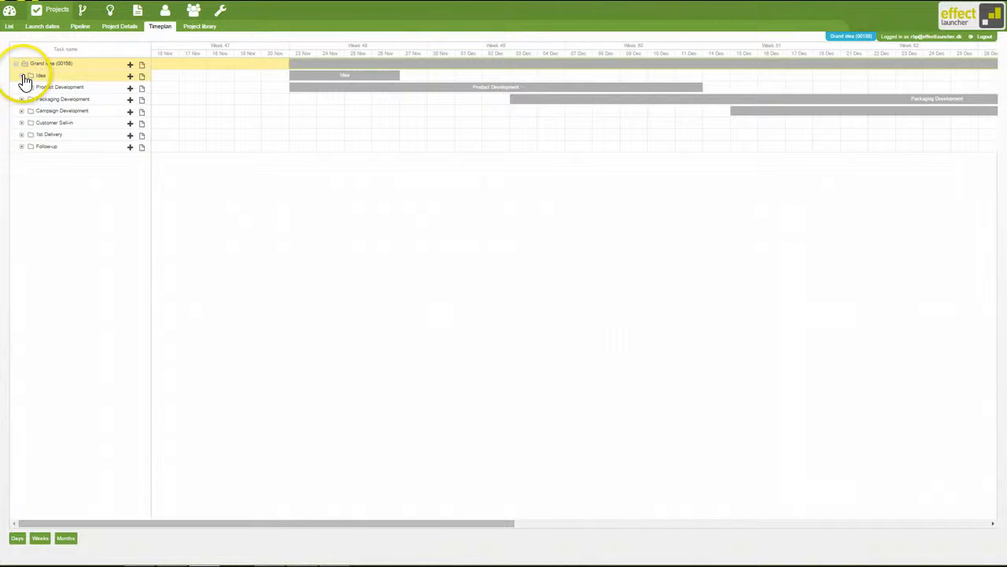
left_click(24, 77)
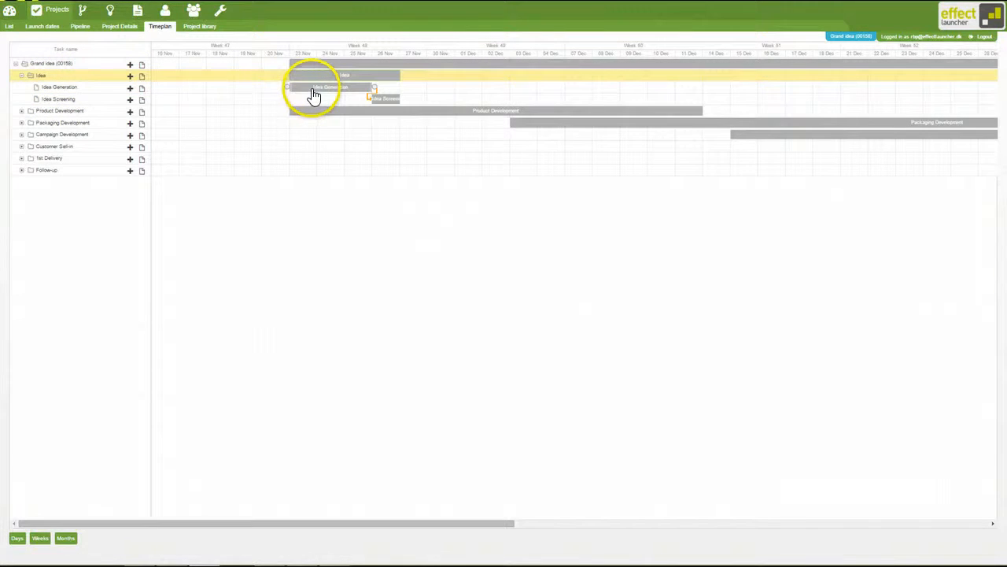
left_click_drag(370, 86, 401, 91)
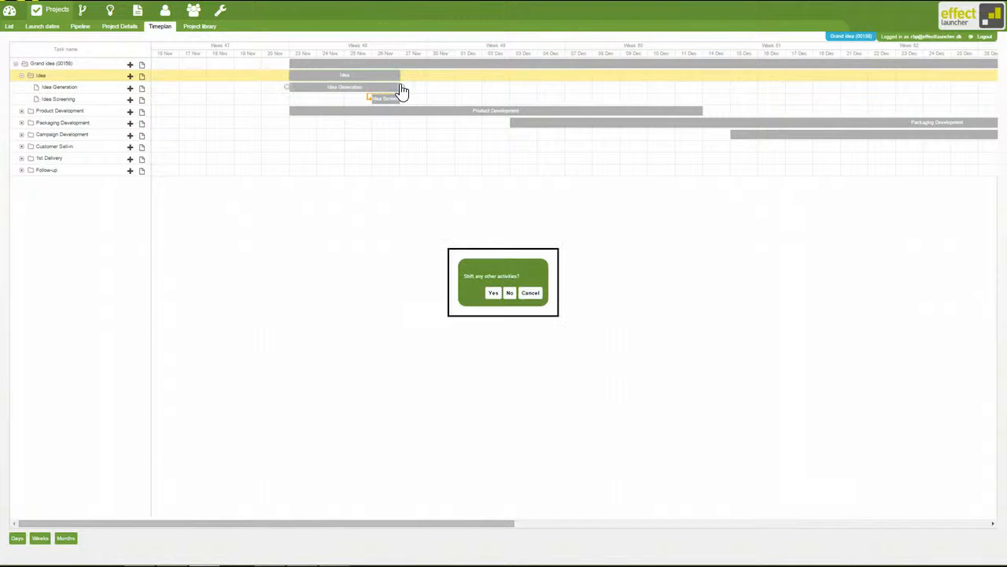
left_click(494, 293)
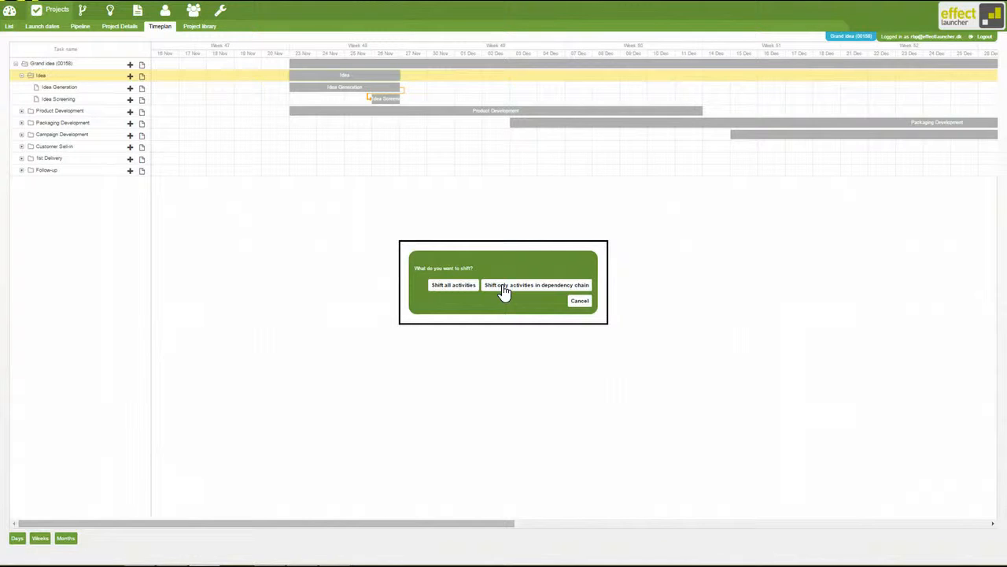
left_click(503, 290)
left_click(519, 300)
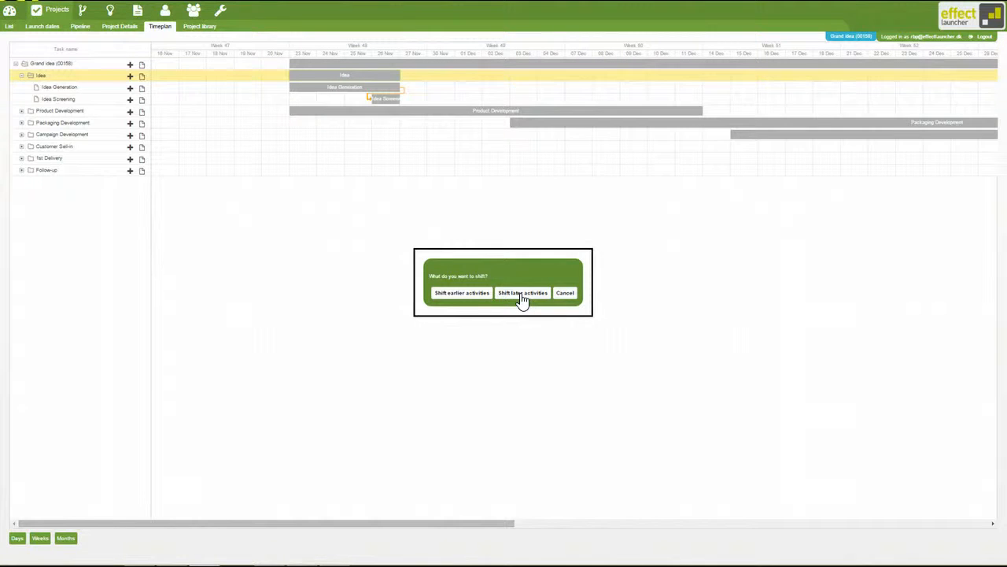
left_click(521, 299)
left_click(516, 297)
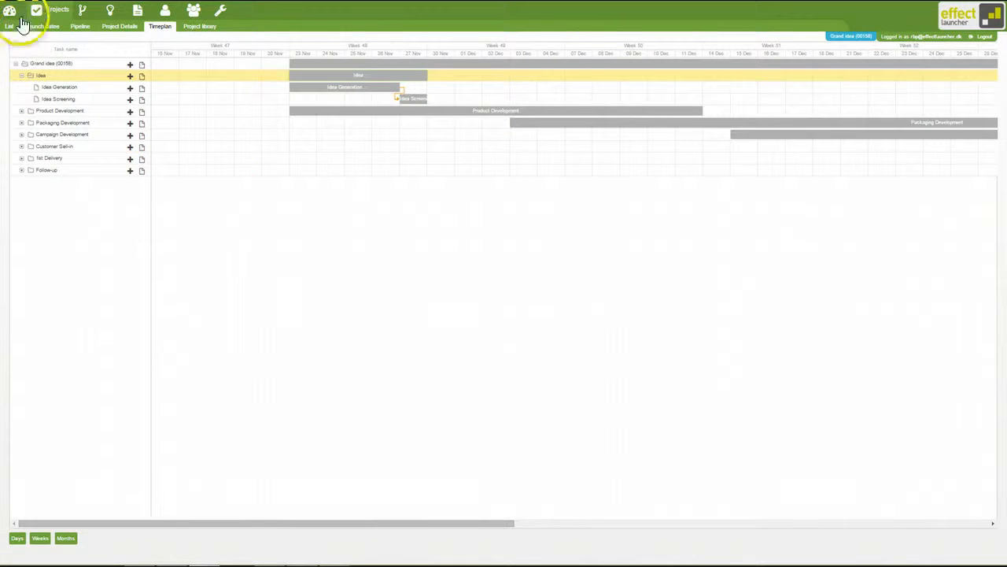
- Open the Idea Generation task details and set the end date to 11/26/2015, shifting only activities in the dependency chain
double_click(88, 88)
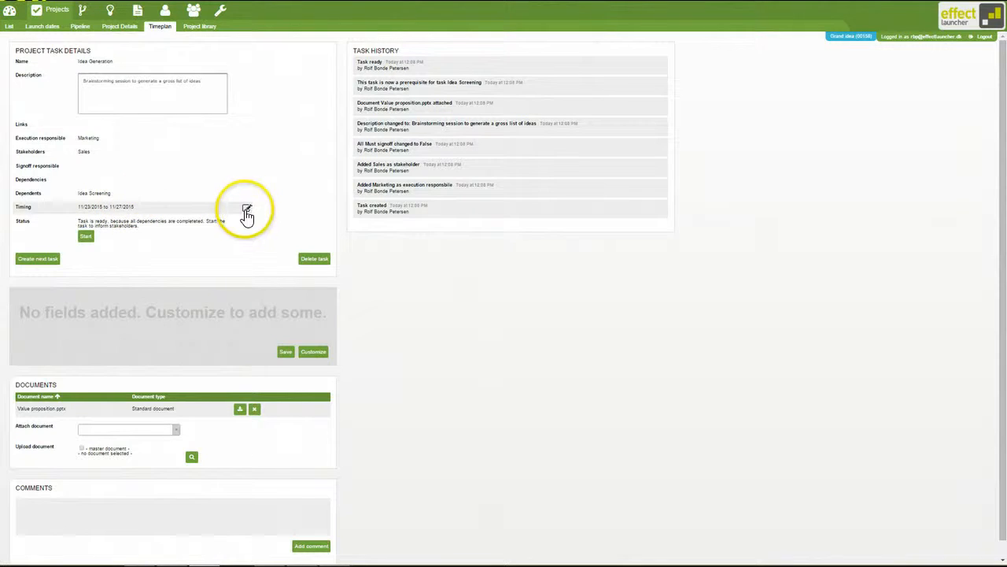
left_click(247, 211)
left_click(185, 209)
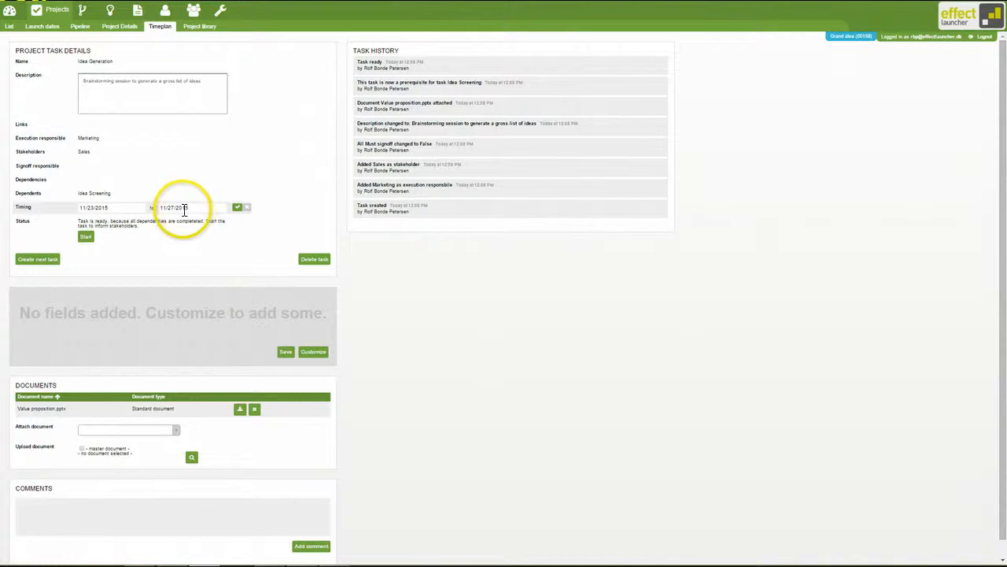
left_click(194, 208)
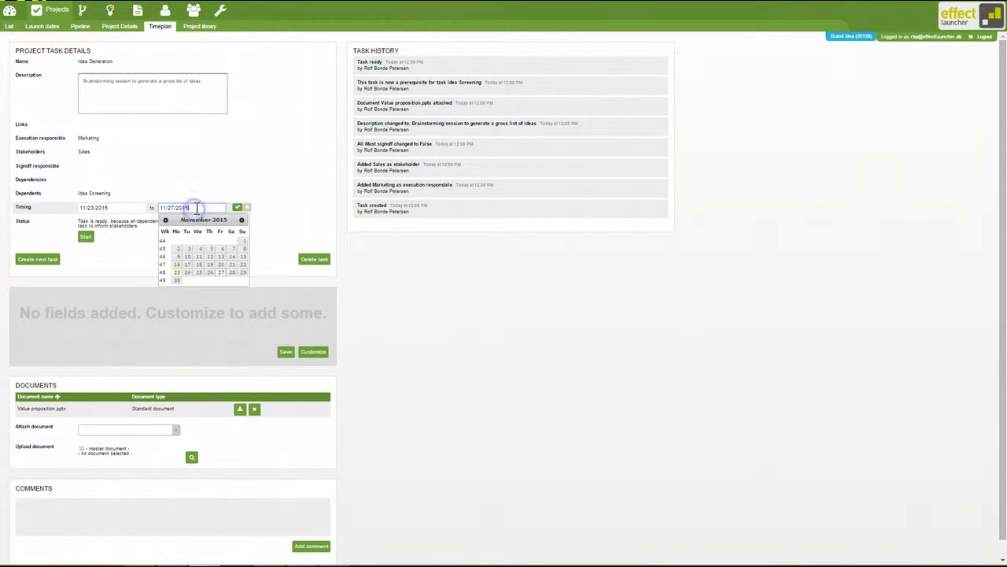
left_click(210, 273)
left_click(237, 208)
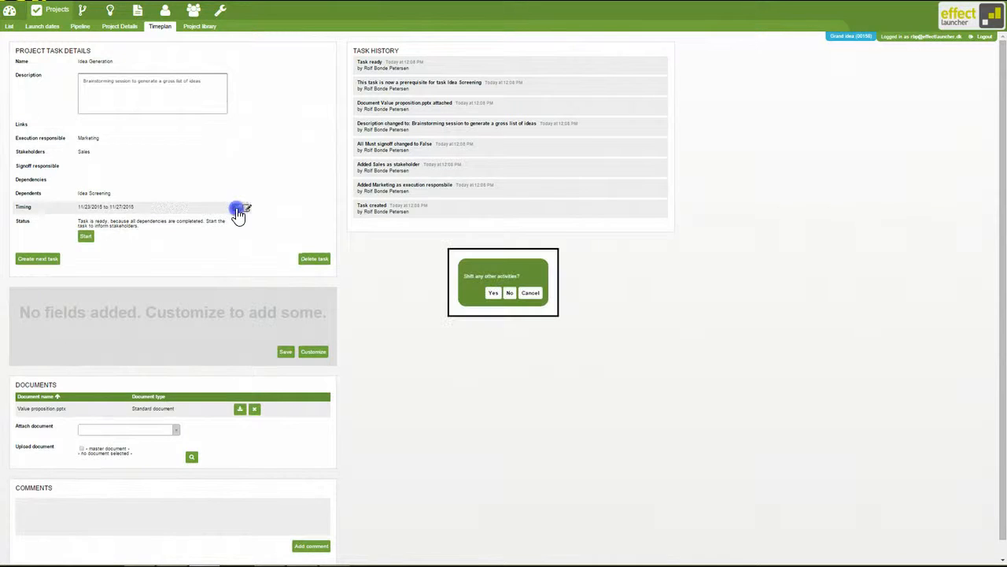
left_click(493, 293)
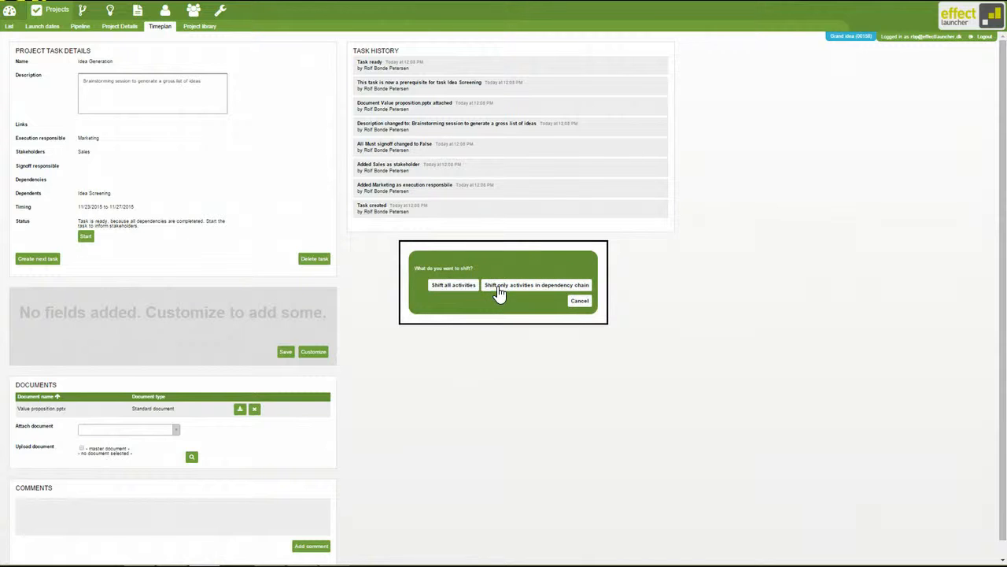
left_click(512, 288)
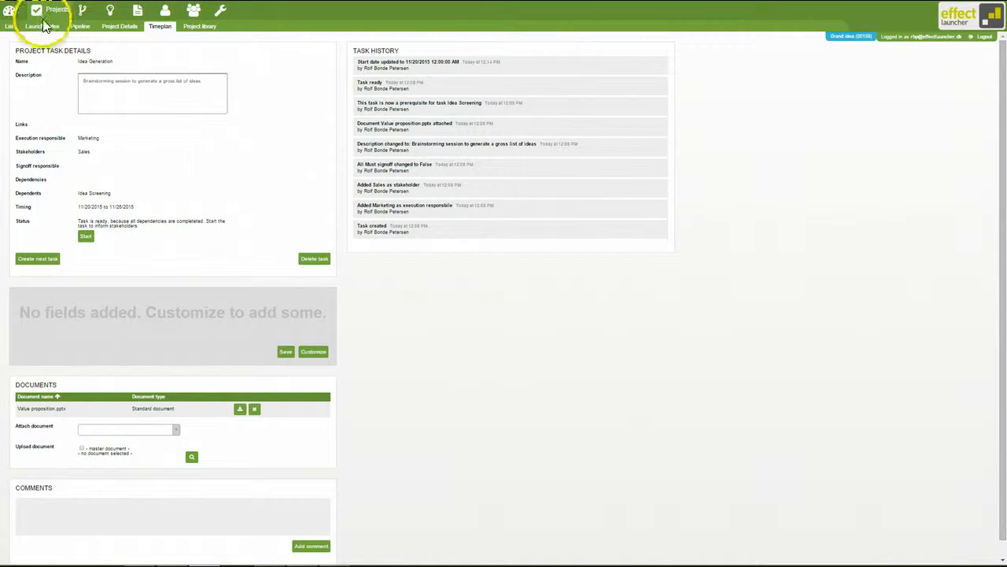
- Delete the Idea Screening task from the timeplan, shifting only later activities in its dependency chain
left_click(161, 26)
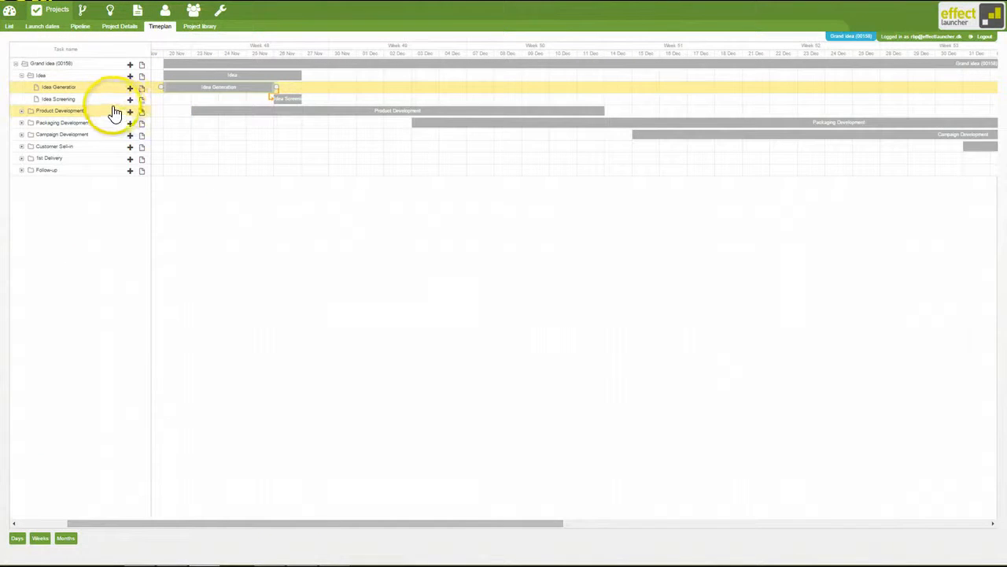
left_click(70, 101)
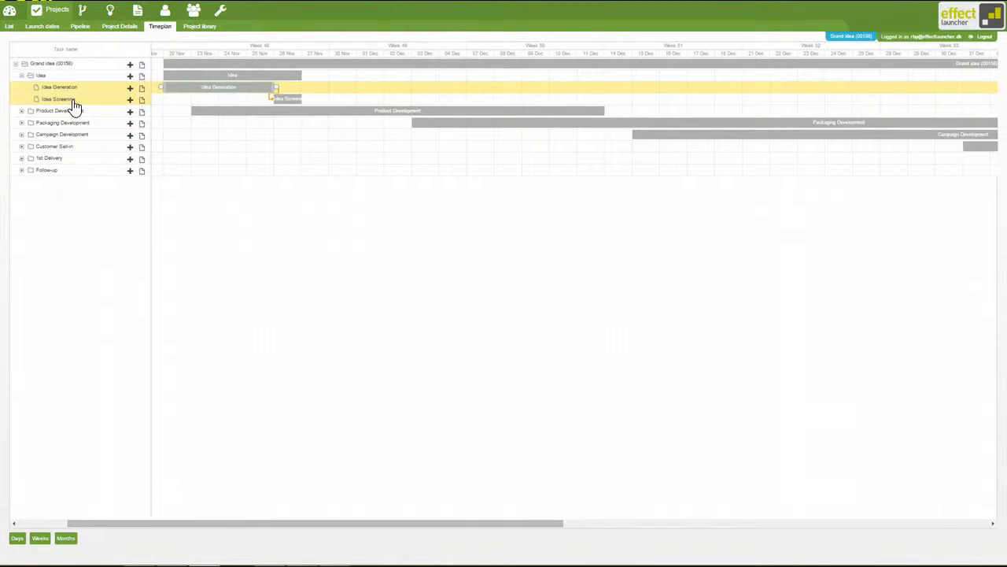
double_click(72, 103)
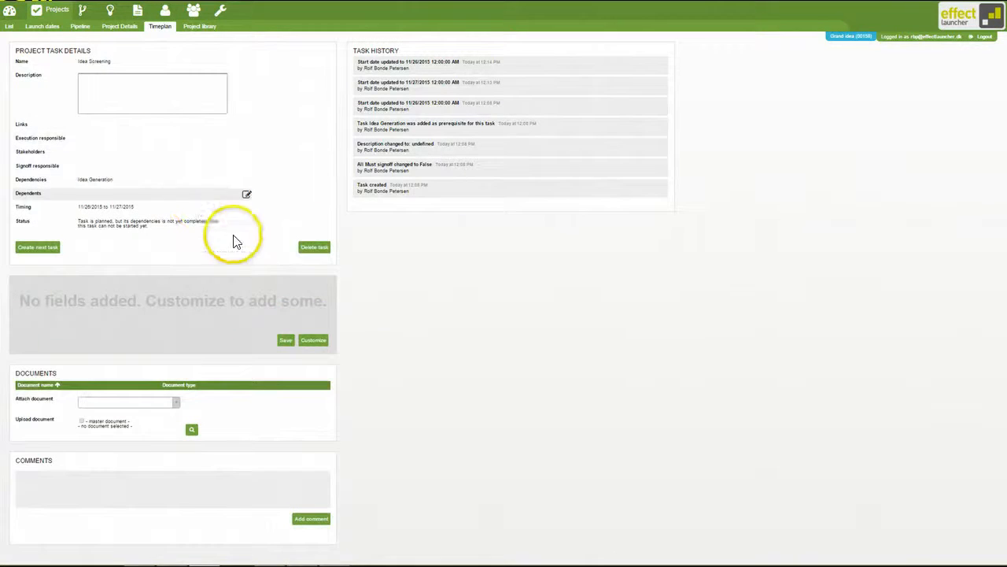
left_click(314, 249)
left_click(493, 294)
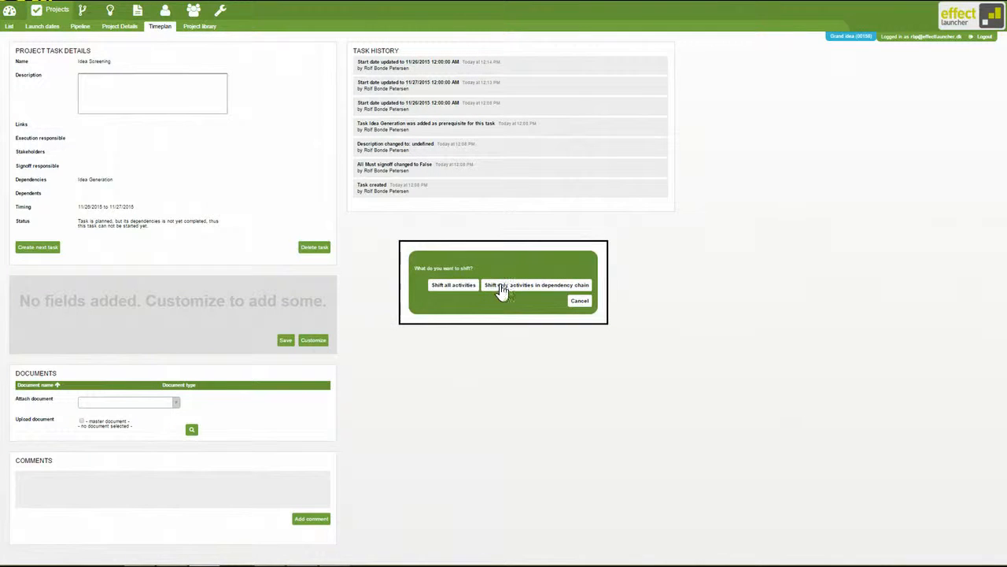
left_click(502, 288)
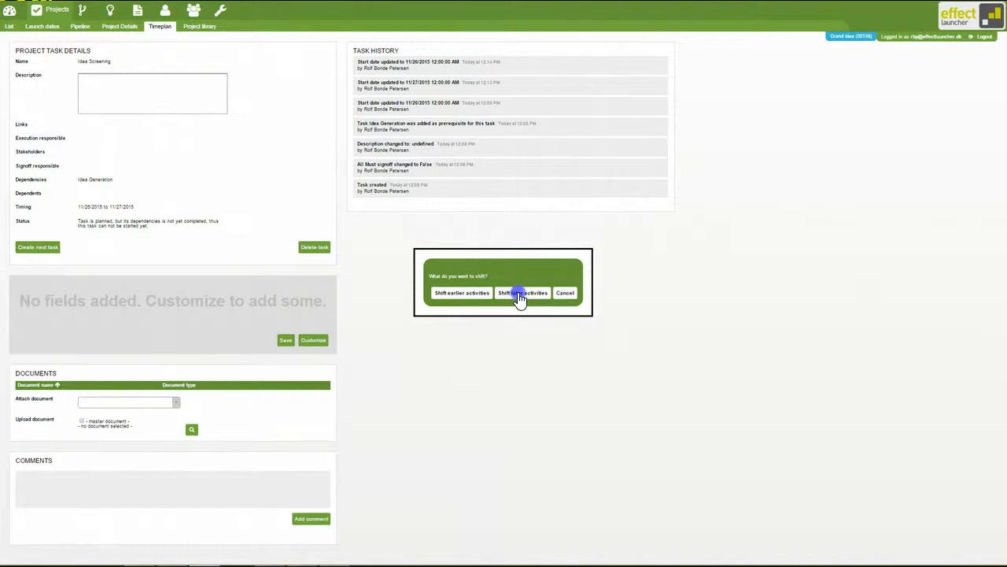
left_click(522, 293)
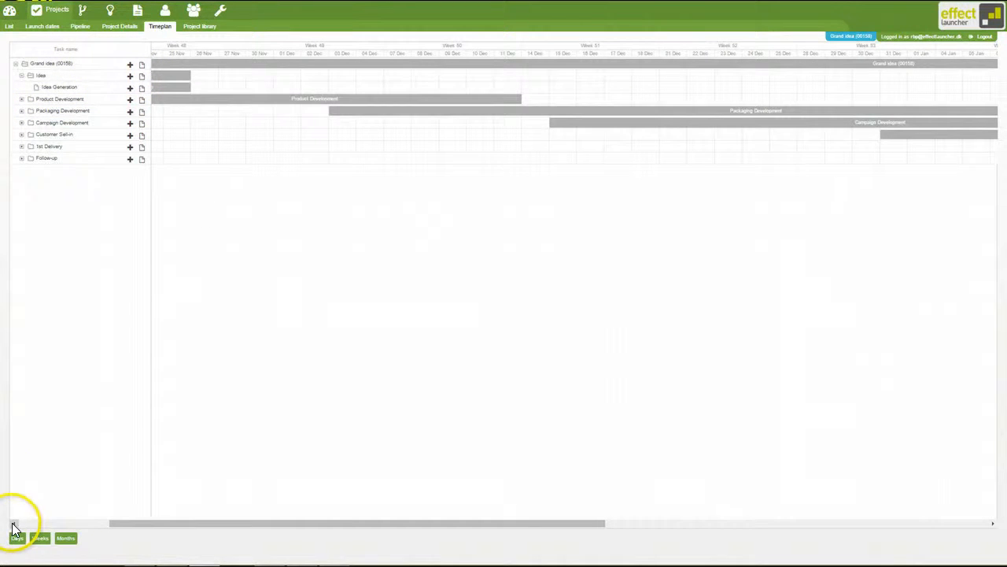
- Start a new task following Idea Generation, named Activity, with start date 11/26/2015 and a duration of 2 days
left_click(12, 523)
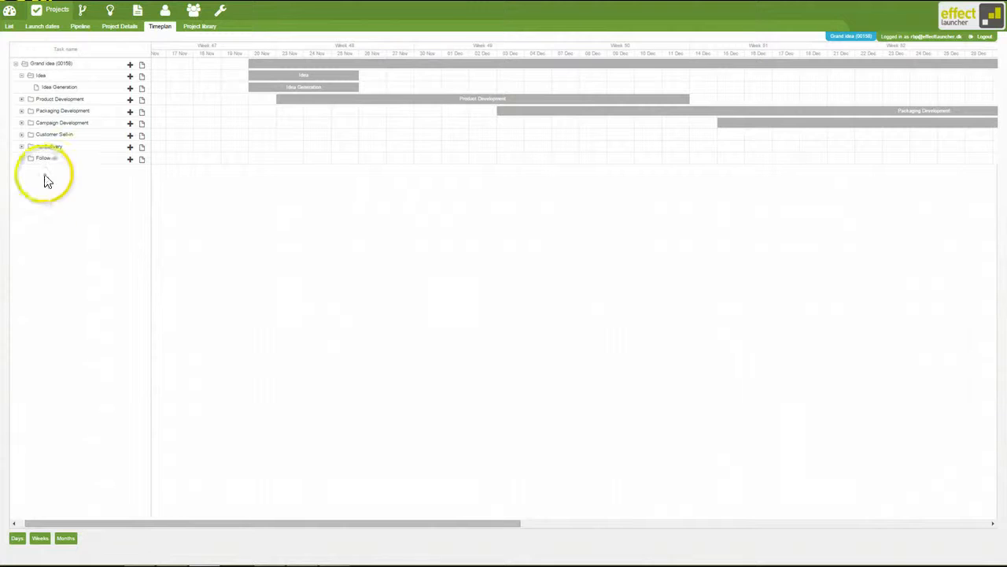
left_click(130, 93)
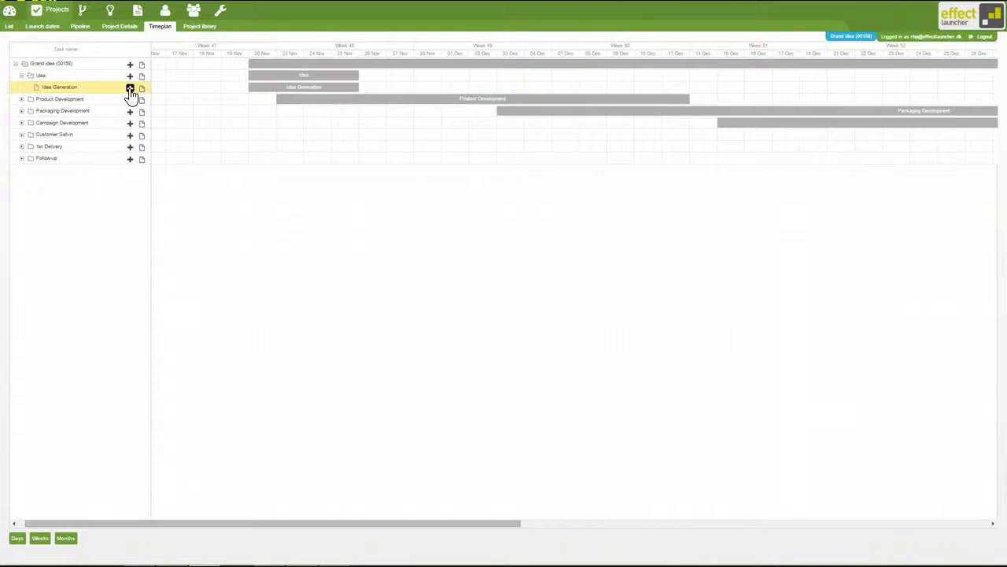
left_click(131, 90)
left_click(132, 65)
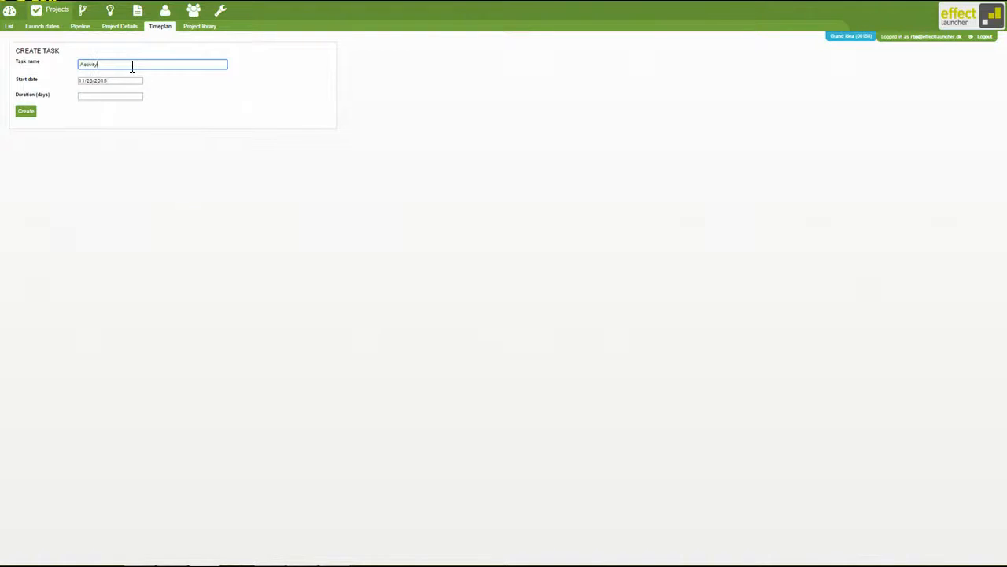
left_click(123, 80)
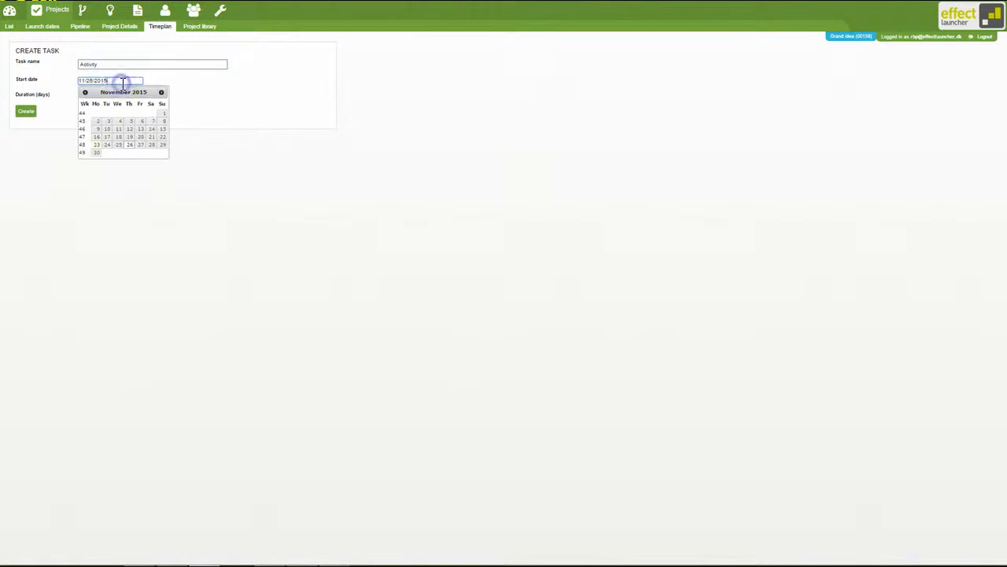
left_click(126, 151)
left_click(92, 95)
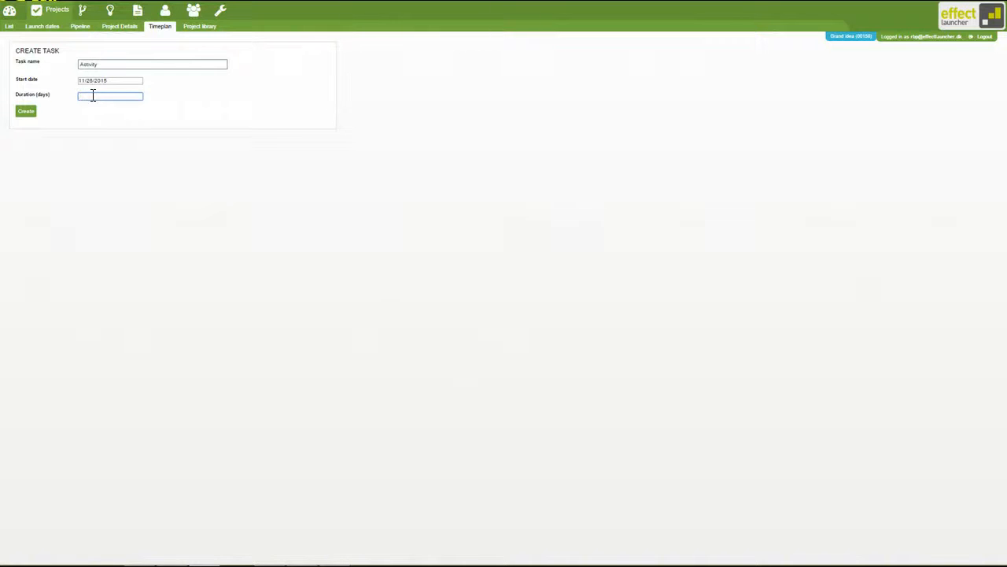
type("2")
- Create the Activity task, shifting only later activities in its dependency chain
left_click(23, 115)
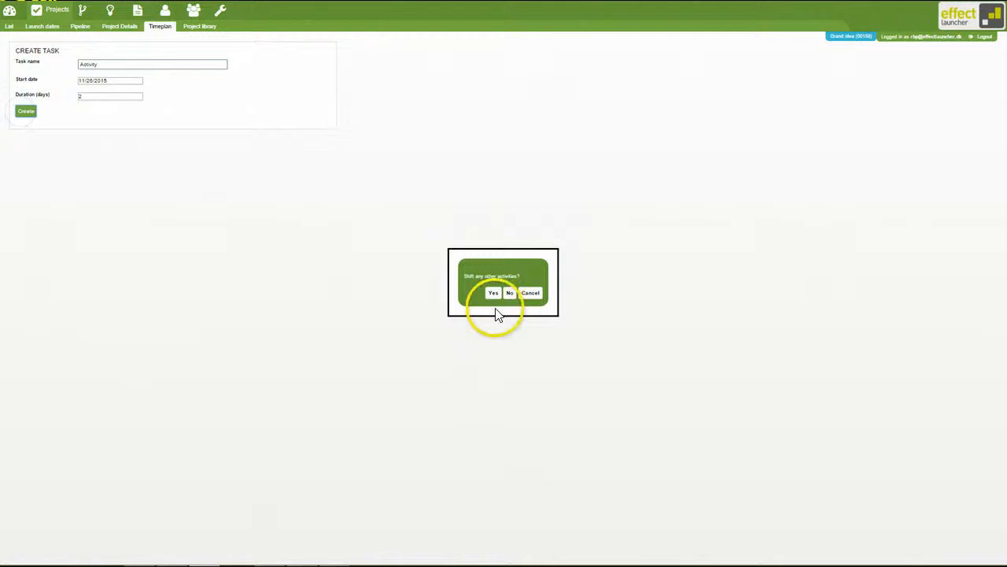
left_click(494, 296)
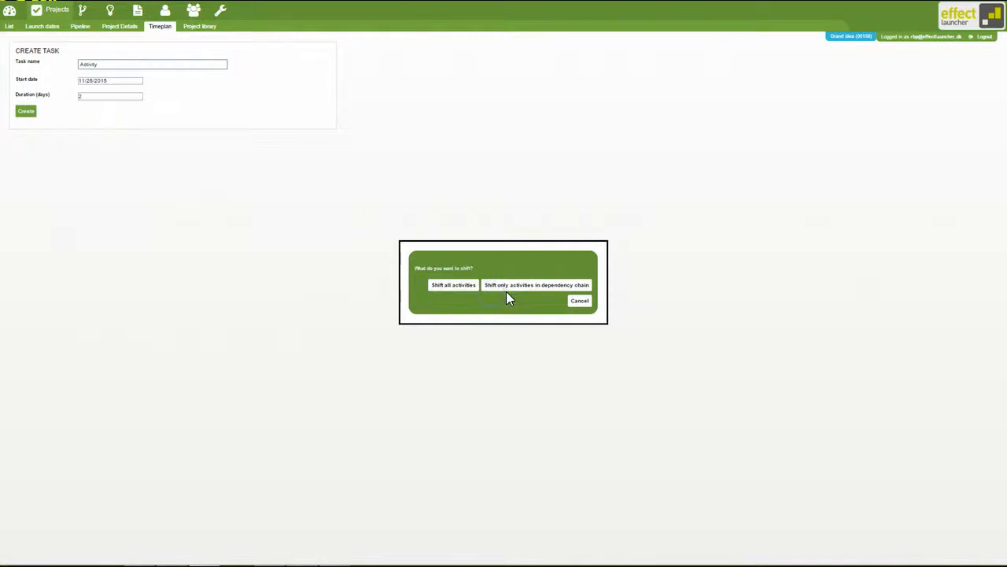
left_click(508, 291)
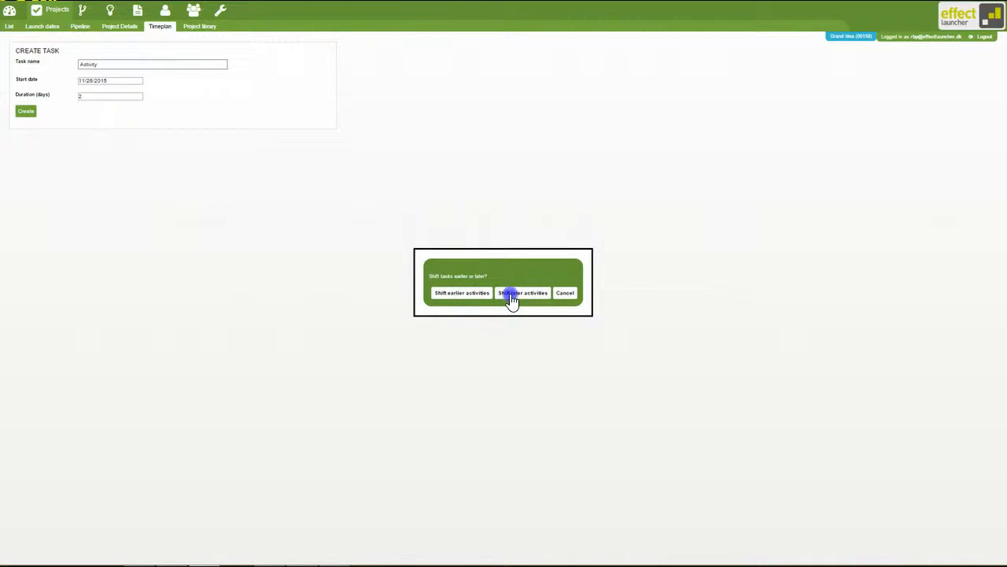
left_click(511, 297)
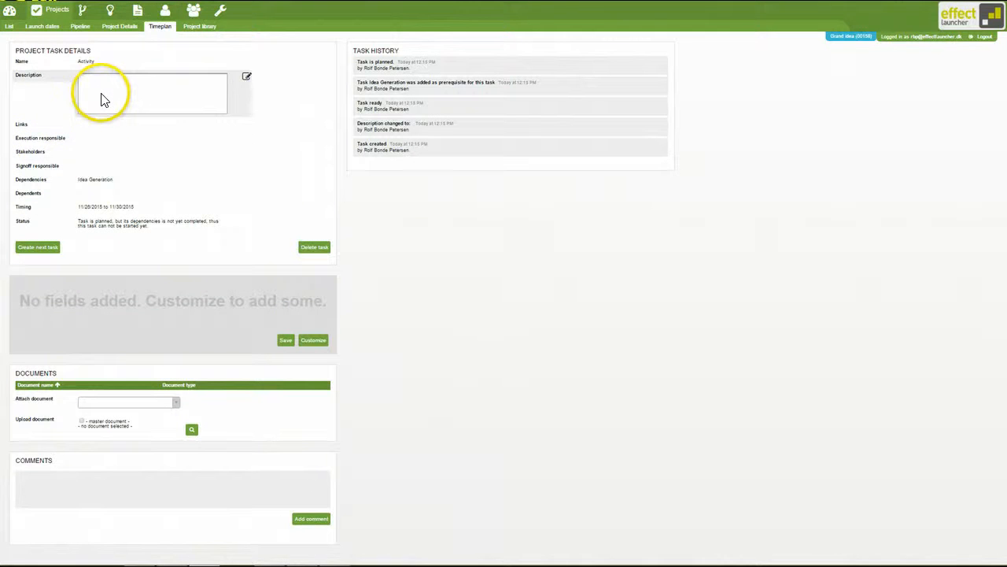
- Enter "Do this" as the description of the Activity task and save it
left_click(246, 76)
left_click(135, 114)
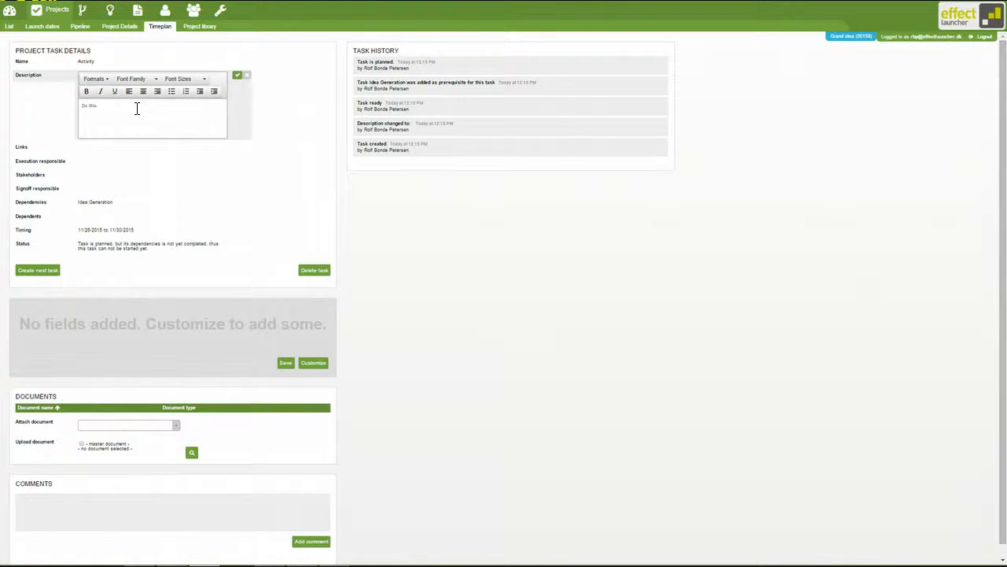
left_click(236, 75)
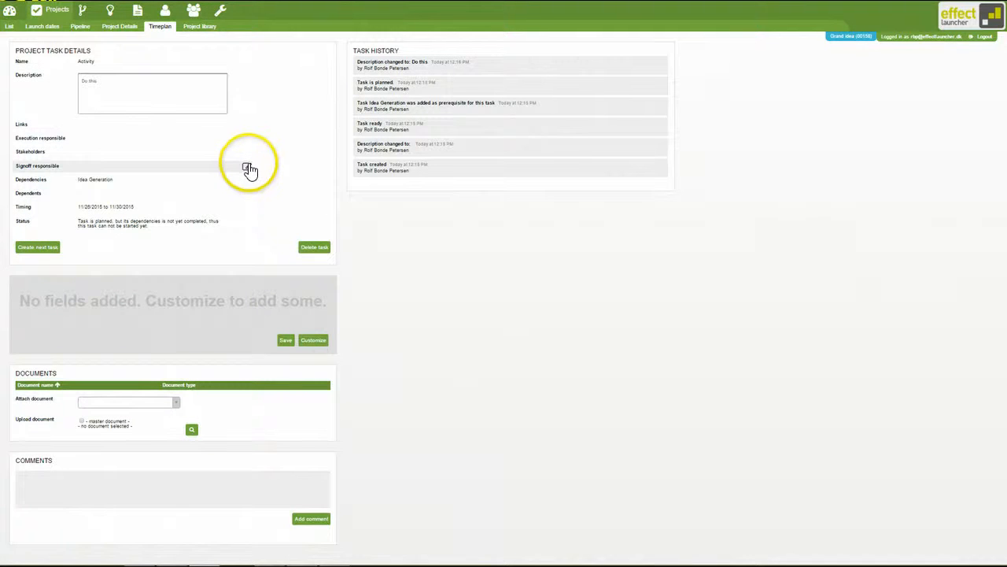
- Find a user by first name and assign that person as execution responsible for the Activity task
left_click(246, 139)
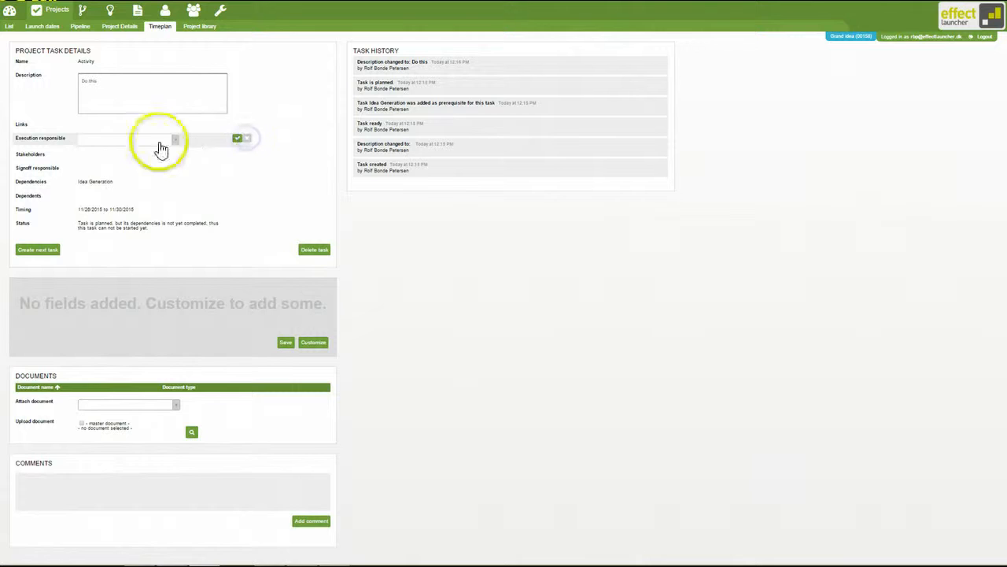
left_click(161, 149)
type("ri")
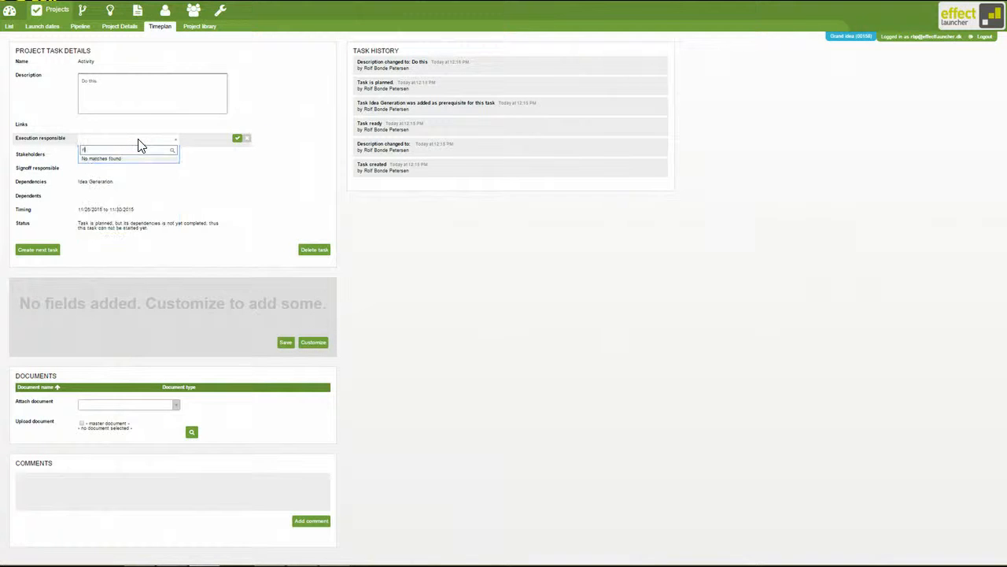
type("o")
key("BackSpace")
key("BackSpace")
type("olf")
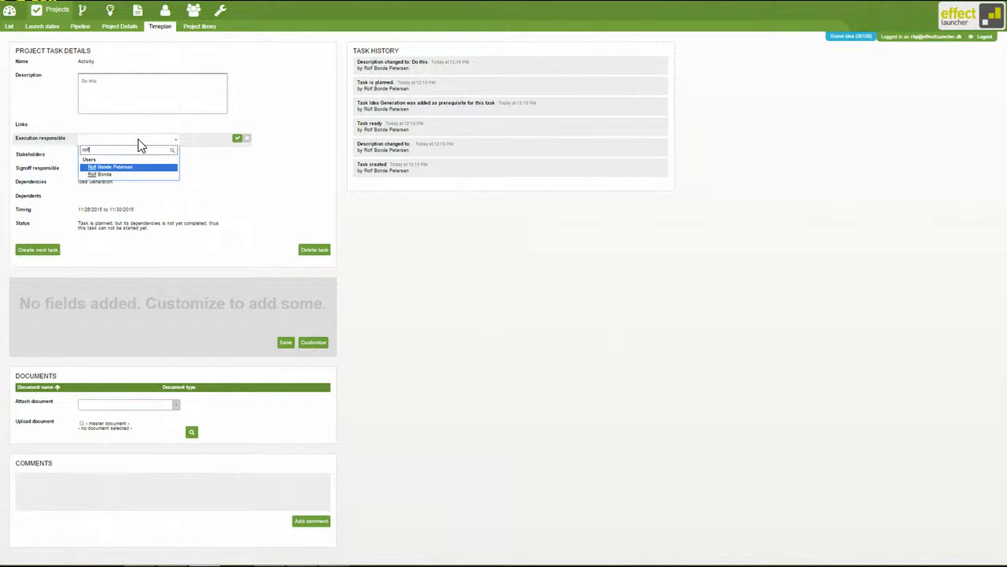
key("Return")
left_click(238, 138)
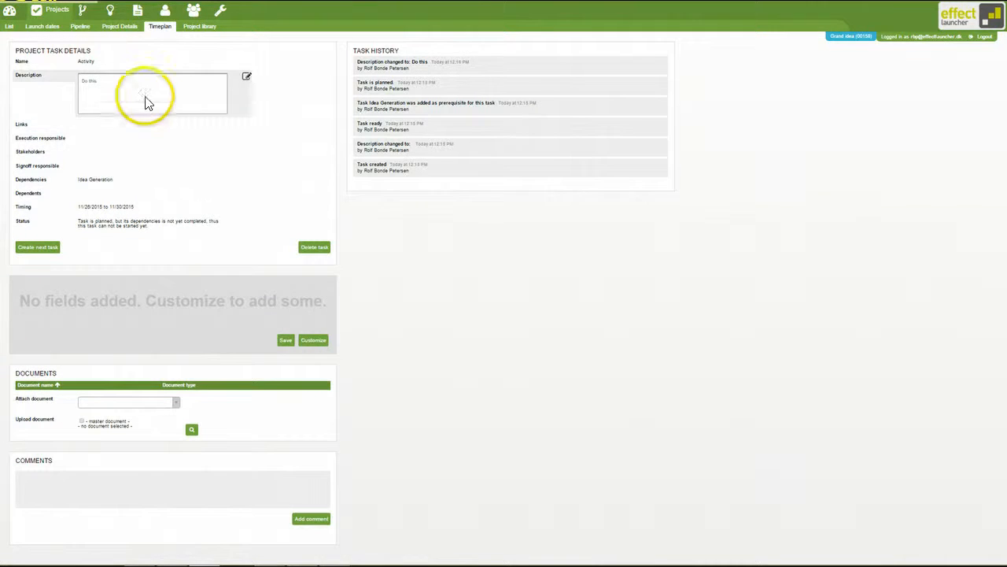
- Return to the timeplan and add a project phase named New phase to Grand idea
left_click(155, 30)
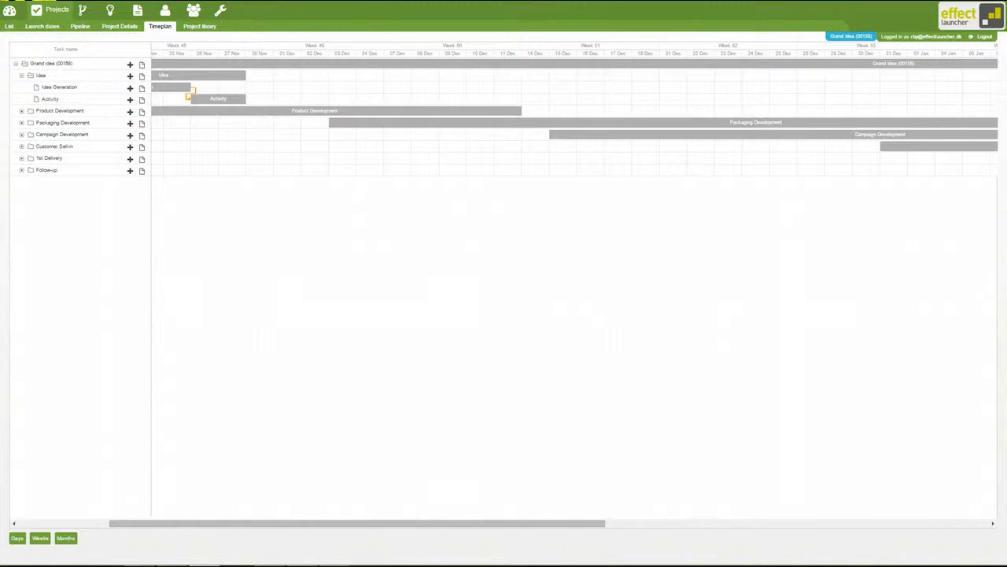
left_click(131, 66)
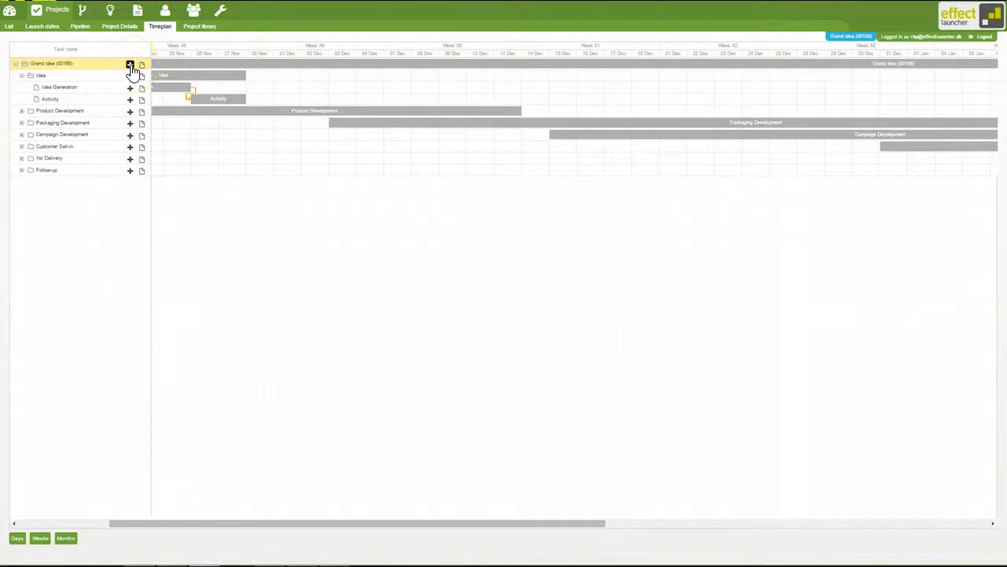
left_click(131, 66)
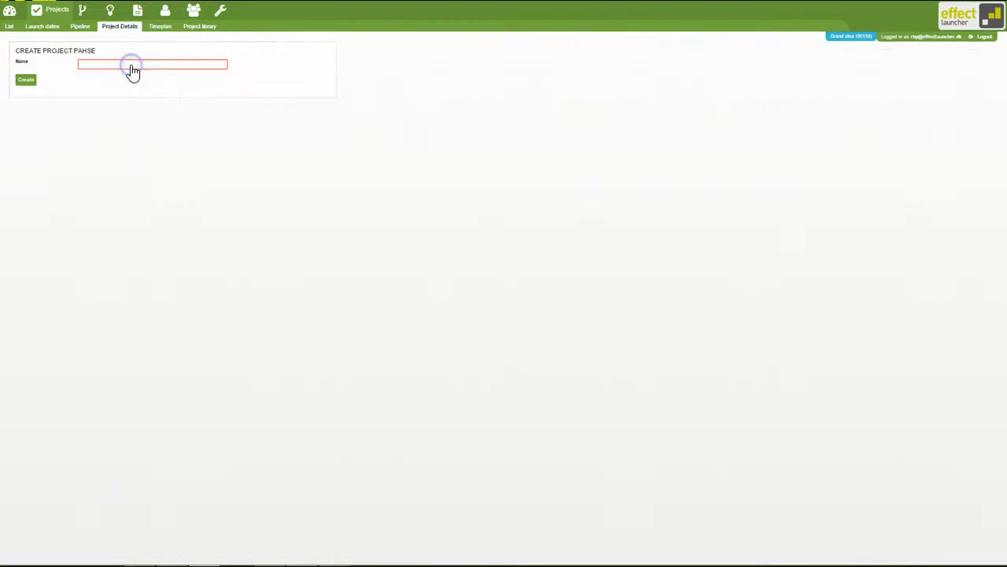
left_click(131, 65)
left_click(112, 69)
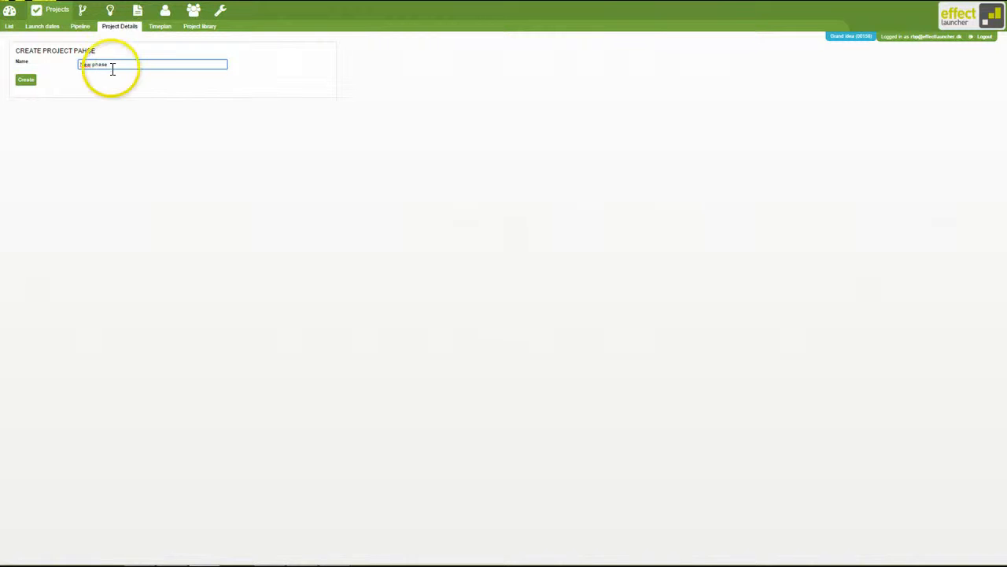
left_click(27, 81)
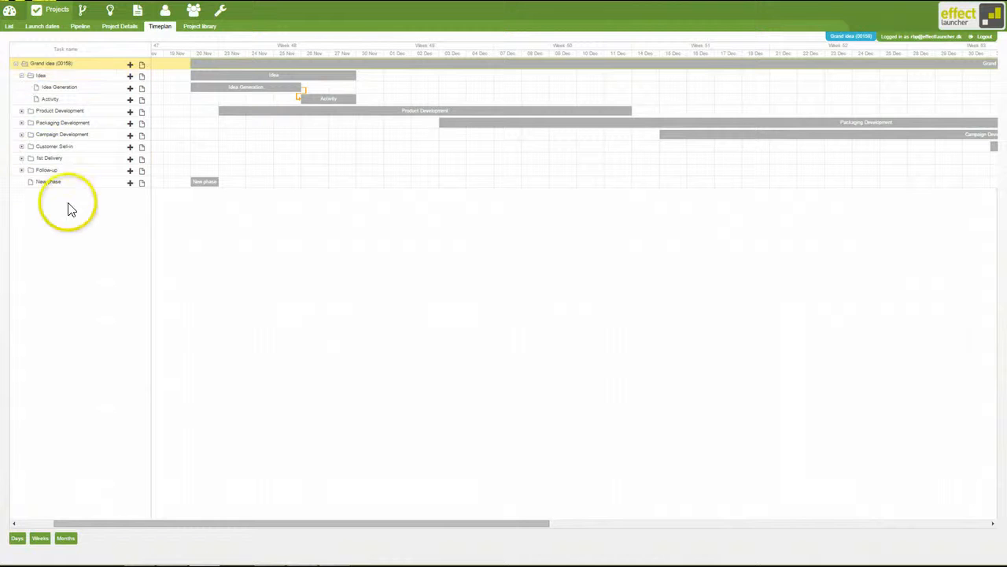
- Create a task named Activity 2 in New phase, starting 11/23/2015 with a duration of 2 days, and agree to shift other activities
left_click(129, 184)
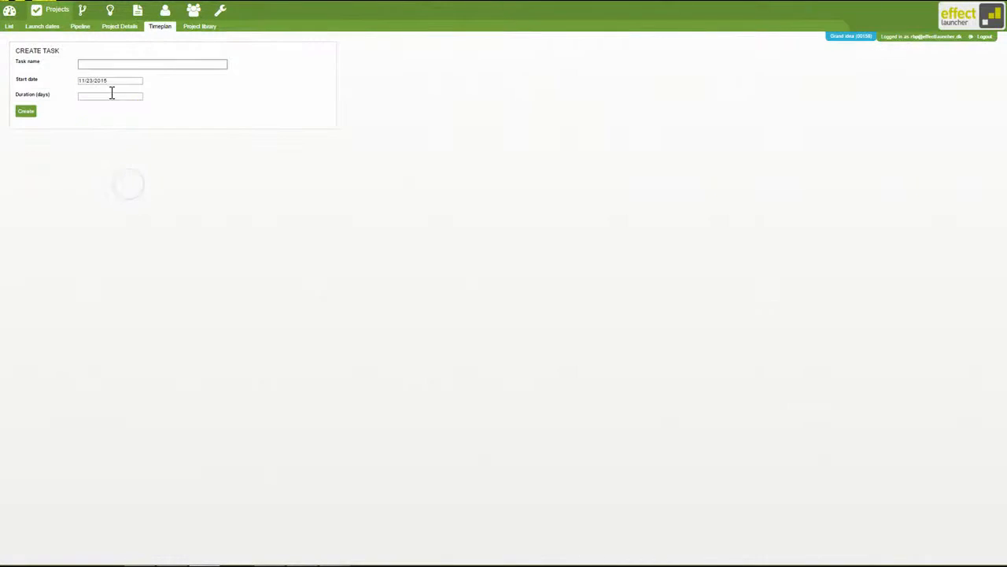
left_click(107, 66)
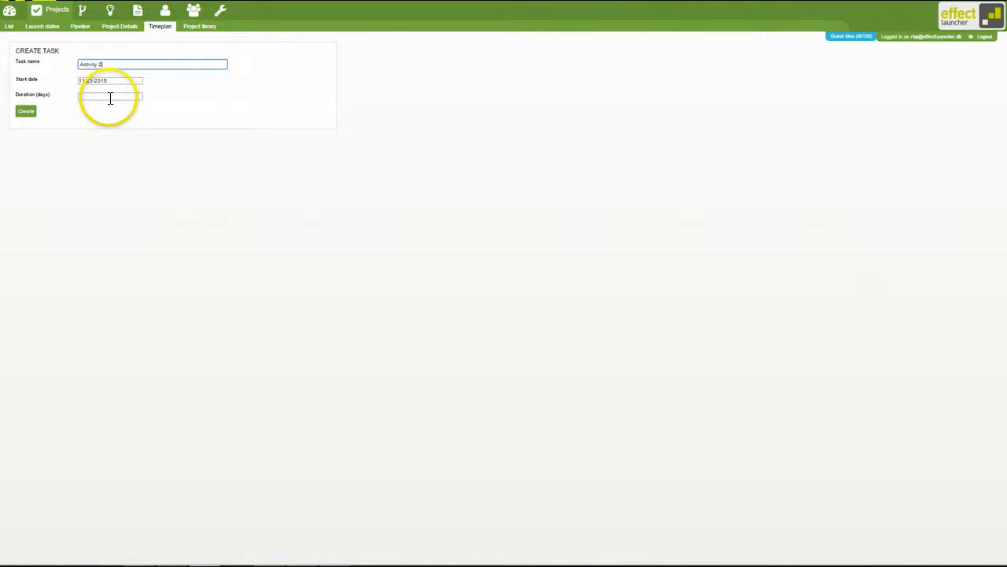
left_click(111, 97)
type("2")
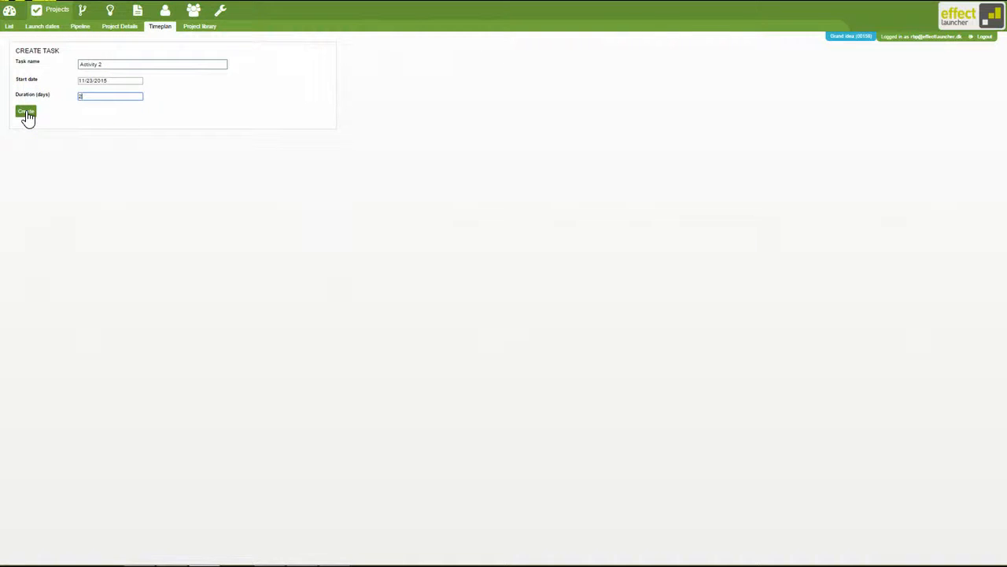
left_click(26, 114)
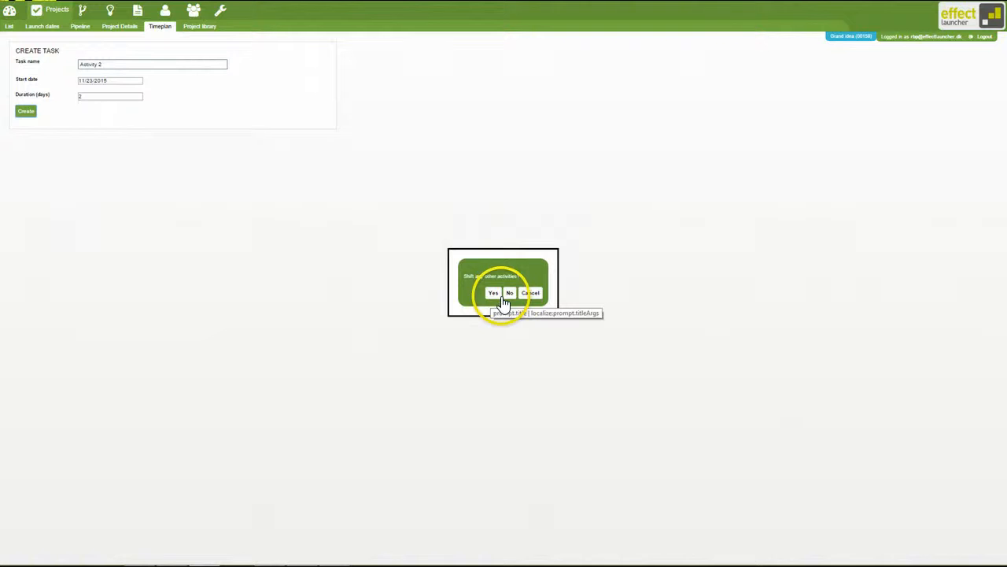
left_click(493, 294)
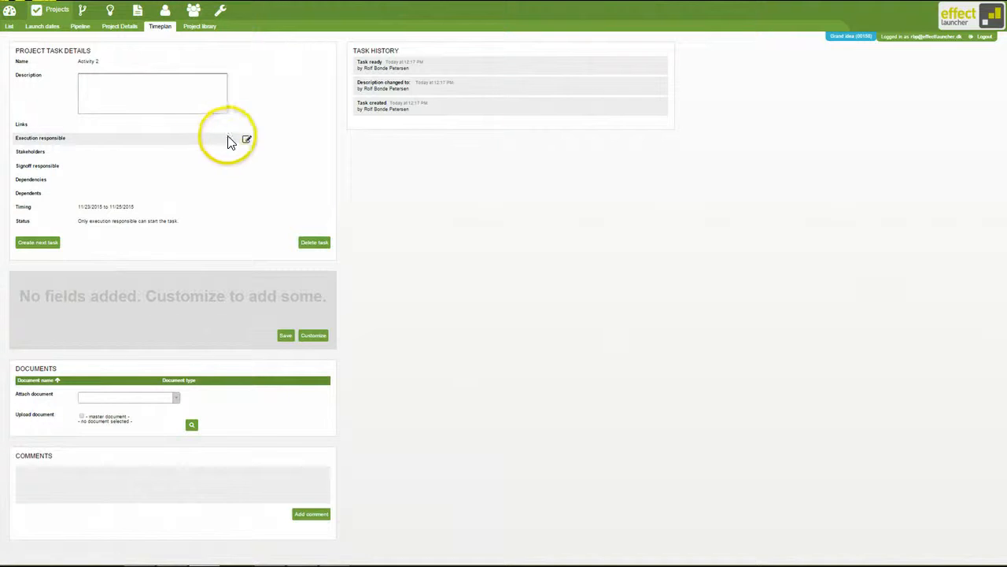
- Assign the Marketing group as execution responsible for Activity 2
left_click(247, 142)
left_click(142, 140)
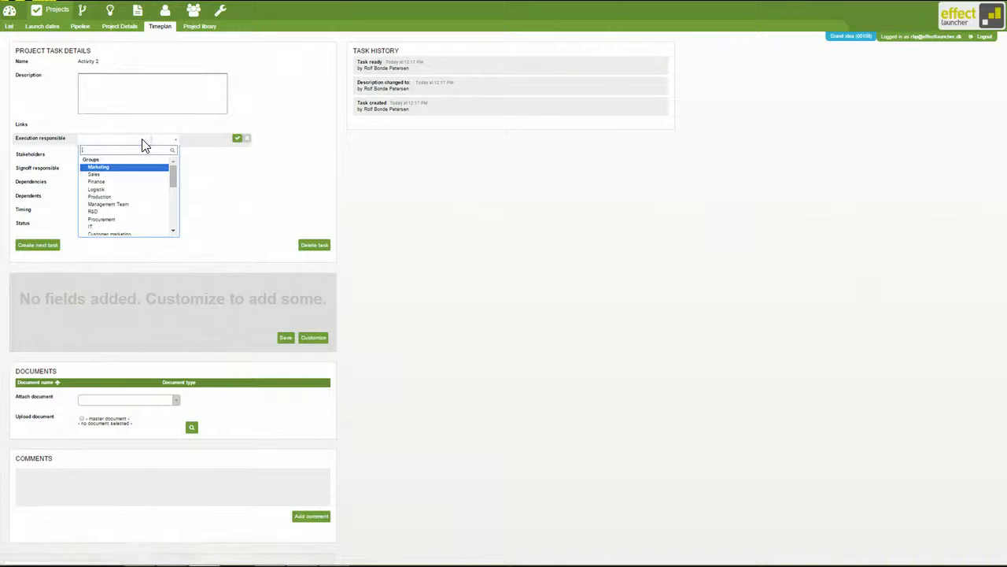
key("Return")
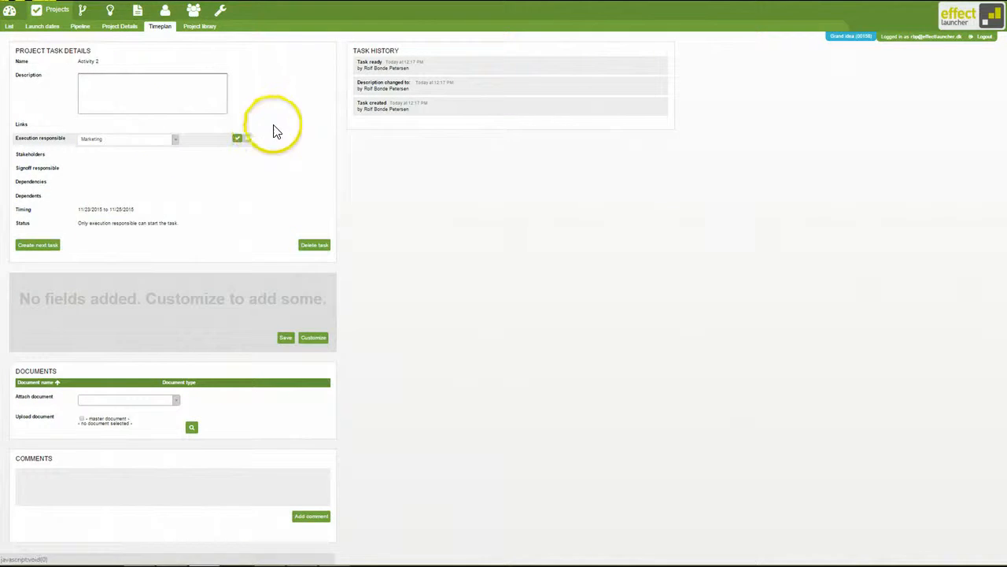
left_click(240, 141)
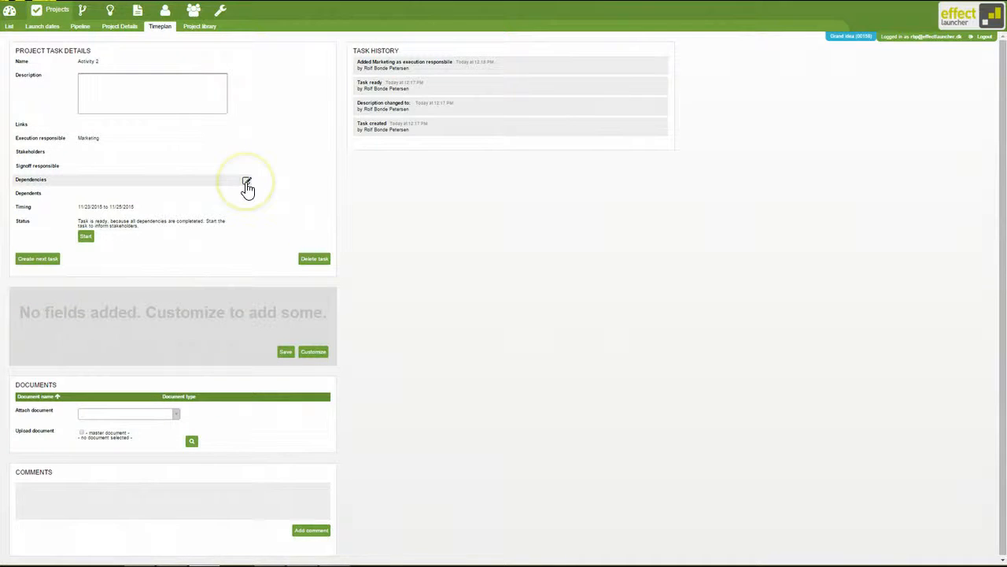
- Add Product Development Brief as a dependency of Activity 2
left_click(246, 183)
left_click(139, 180)
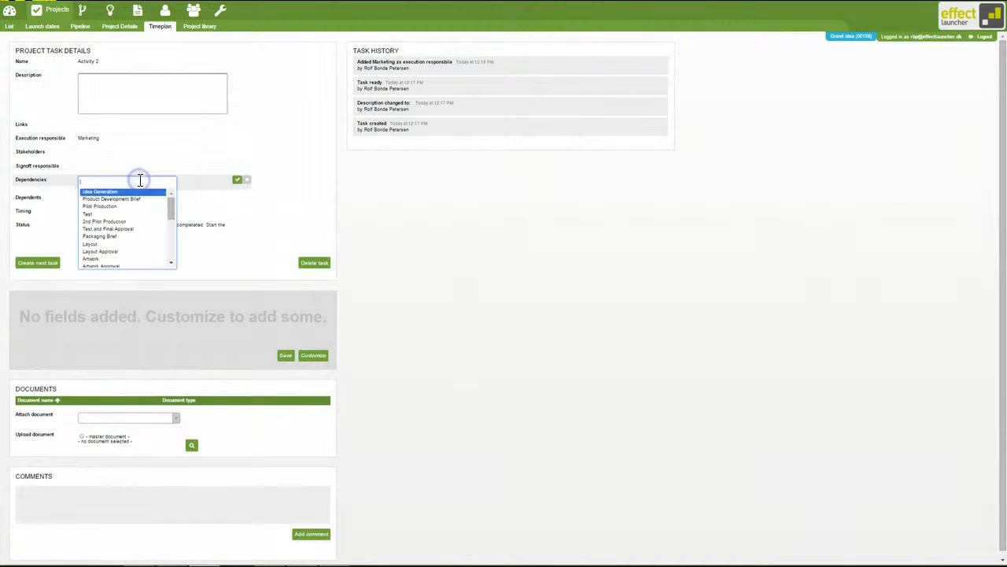
left_click(135, 200)
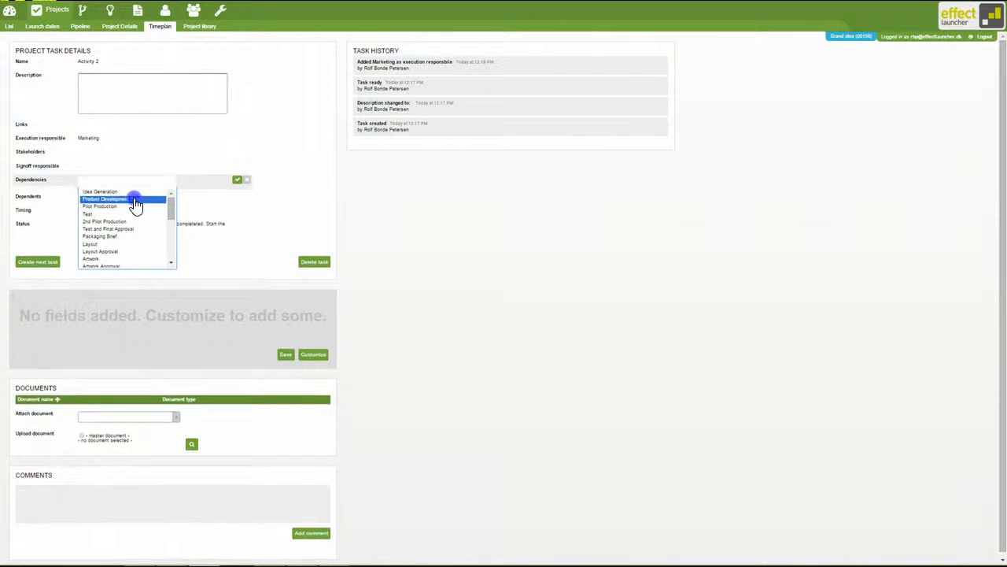
left_click(222, 186)
left_click(236, 183)
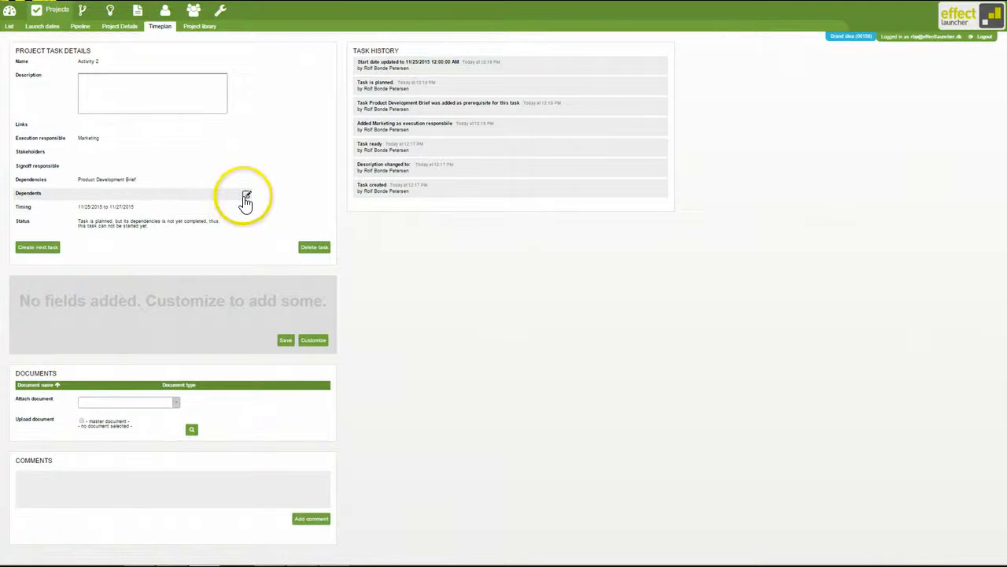
- Add Pilot Production as a dependent of Activity 2 and return to the timeplan
left_click(242, 194)
left_click(146, 197)
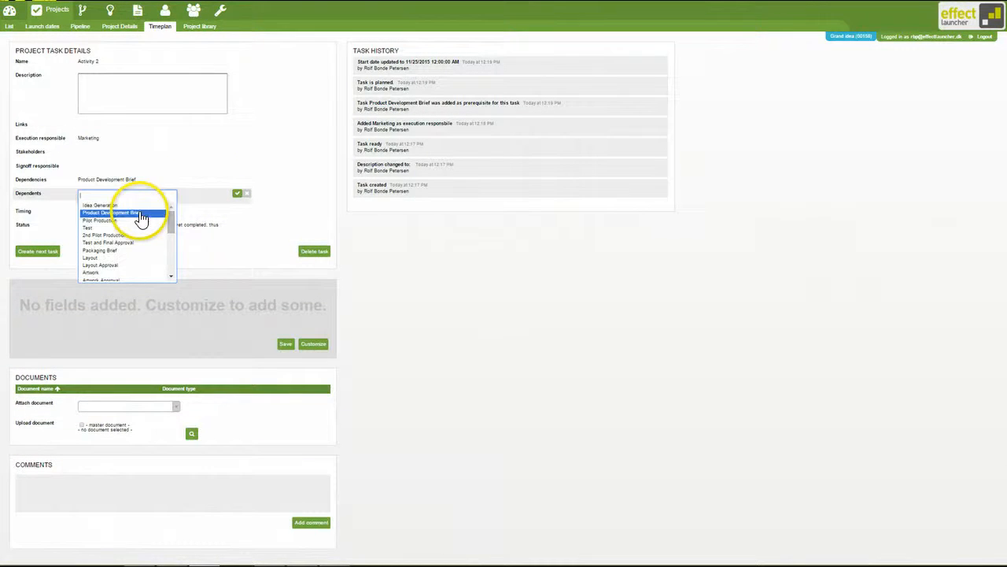
left_click(144, 223)
left_click(237, 193)
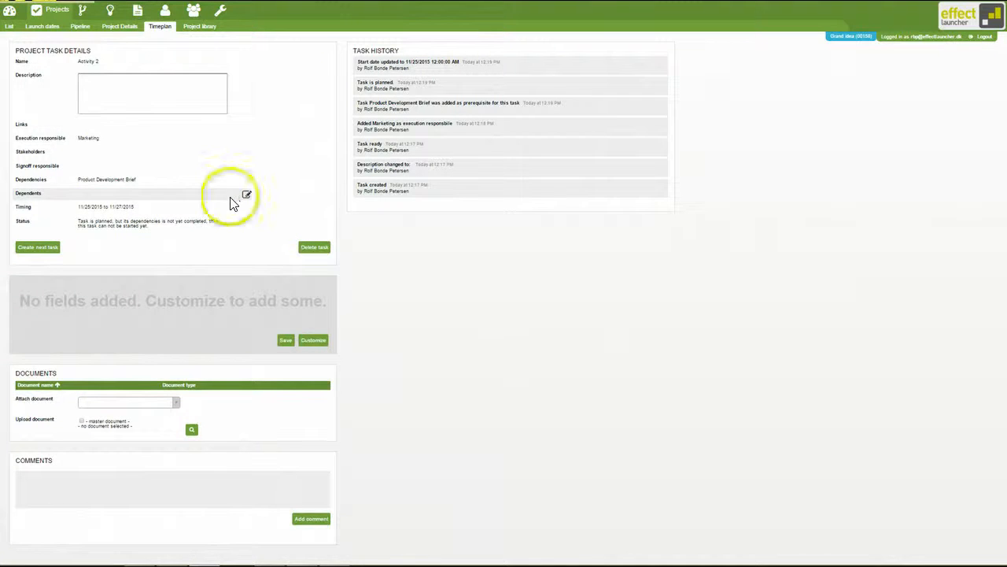
left_click(148, 33)
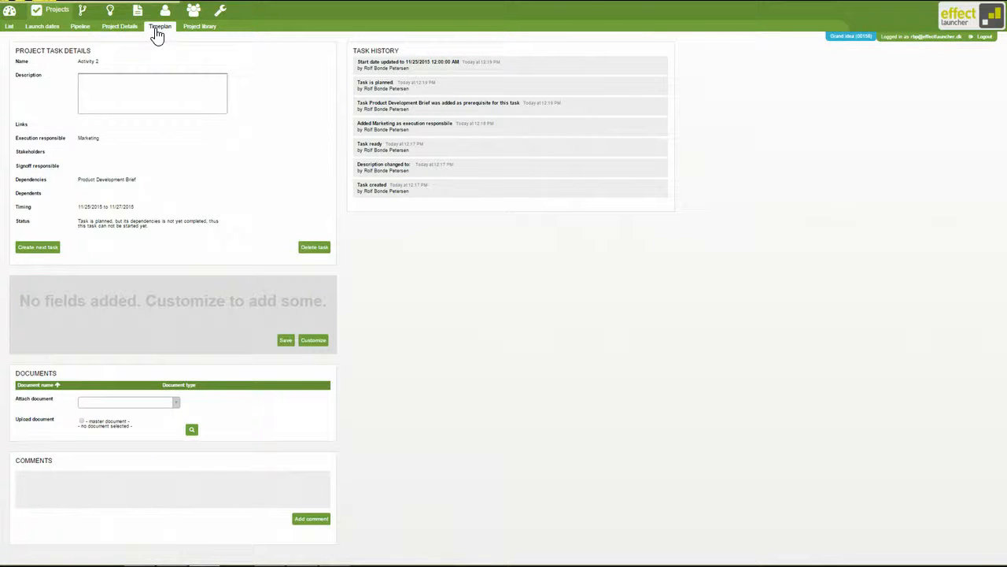
left_click(156, 31)
left_click(162, 35)
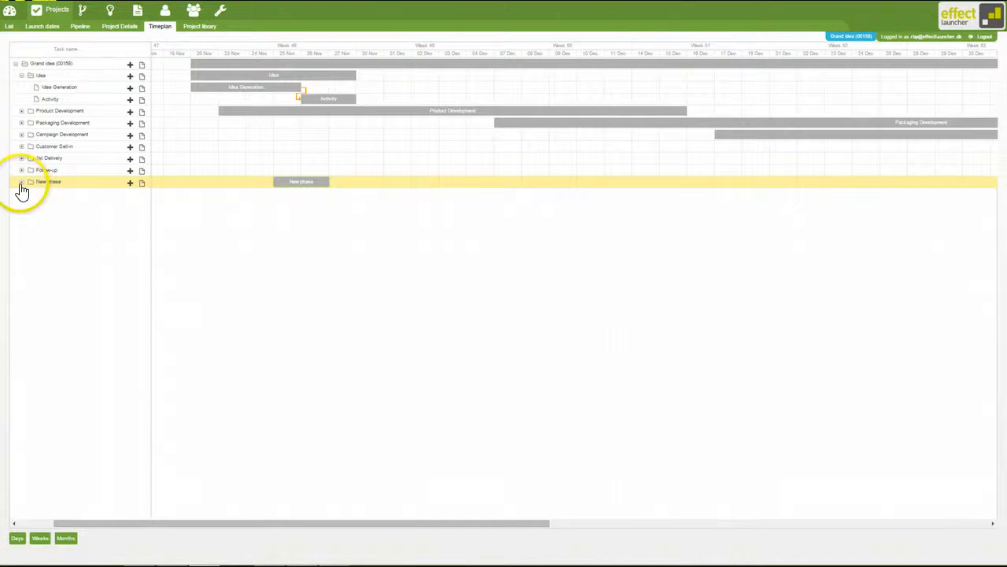
- Expand New phase and link the end of Activity in the Idea phase to the start of Activity 2 in the chart
left_click(22, 182)
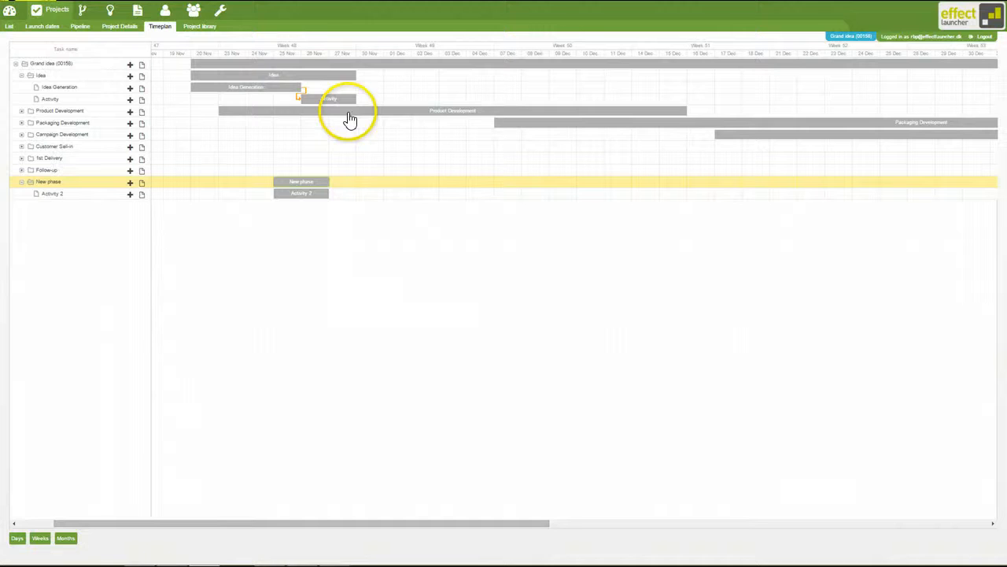
mouse_move(349, 99)
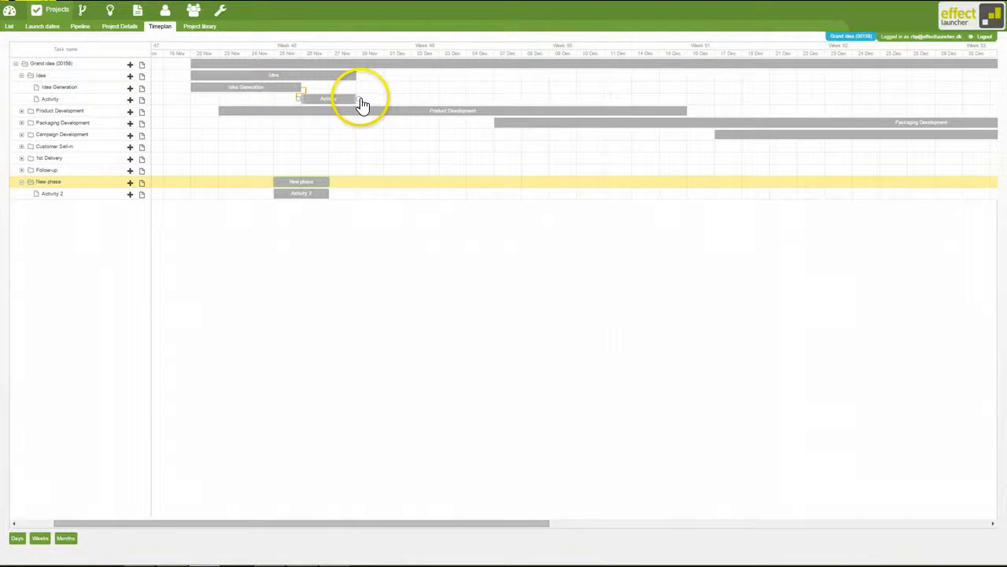
left_click_drag(360, 102, 280, 198)
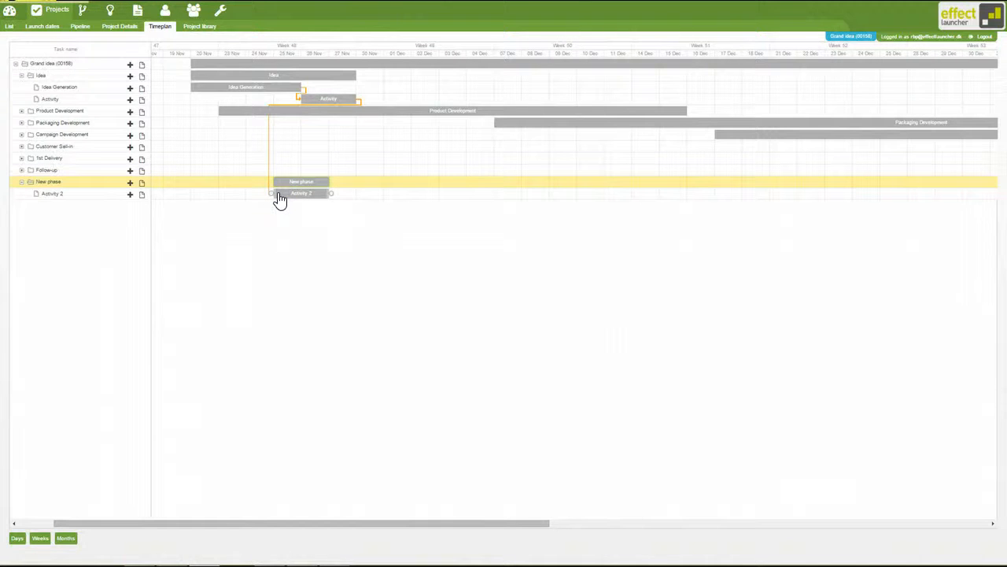
left_click(288, 198)
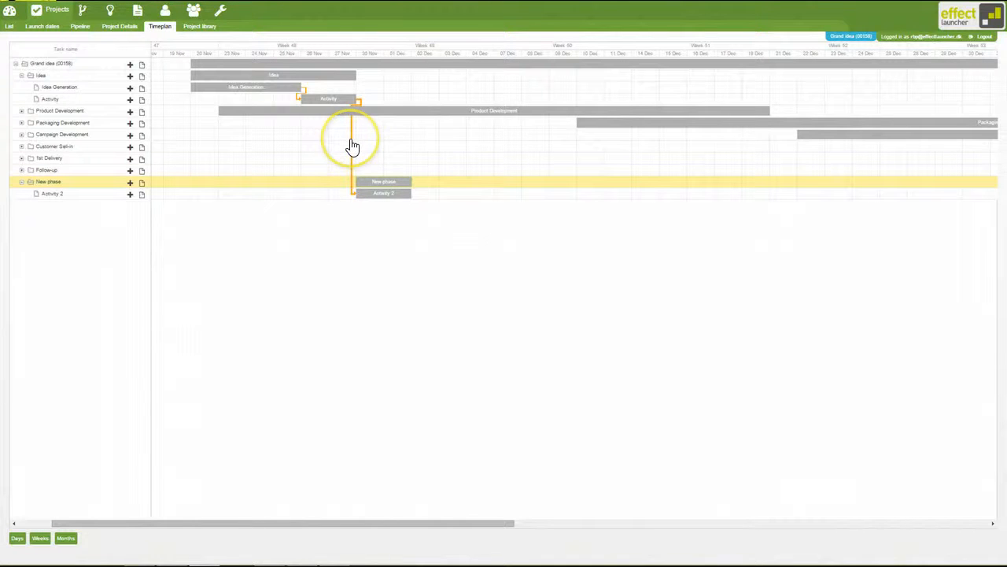
- Delete the dependency link between Activity and Activity 2 in the chart
double_click(352, 146)
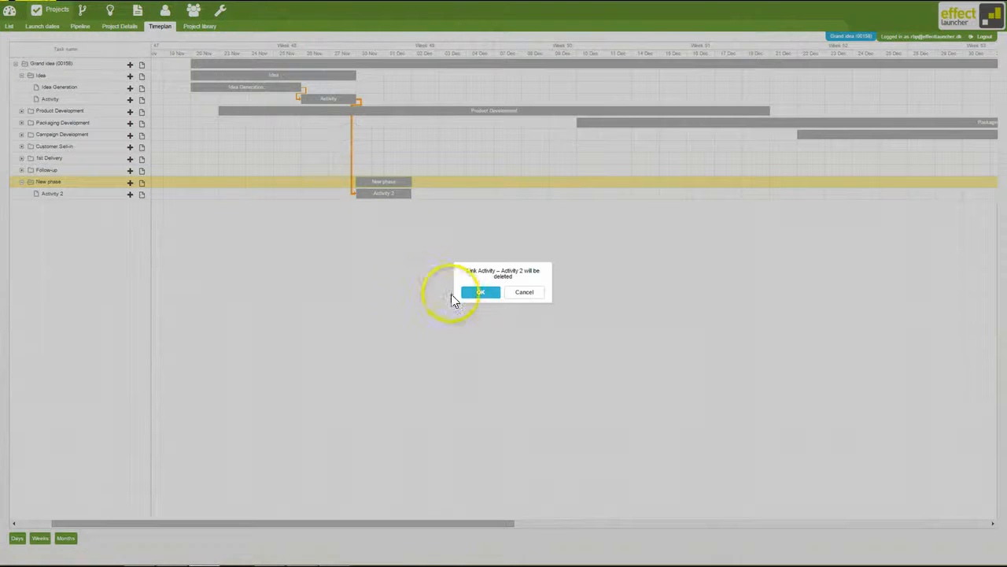
left_click(471, 295)
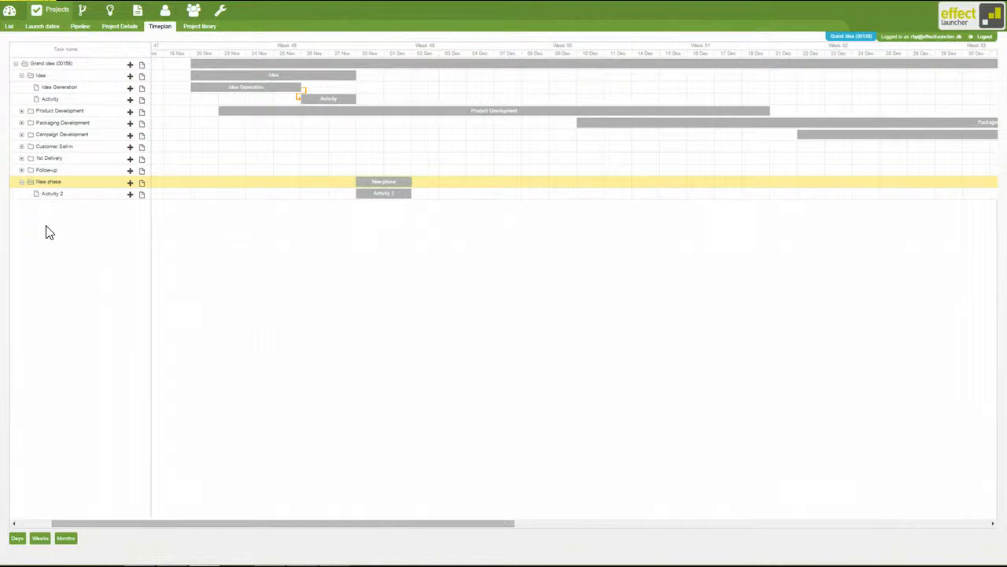
- Move New phase up the task list so it sits directly below the Idea phase, above Product Development
left_click(61, 186)
left_click_drag(62, 187, 61, 111)
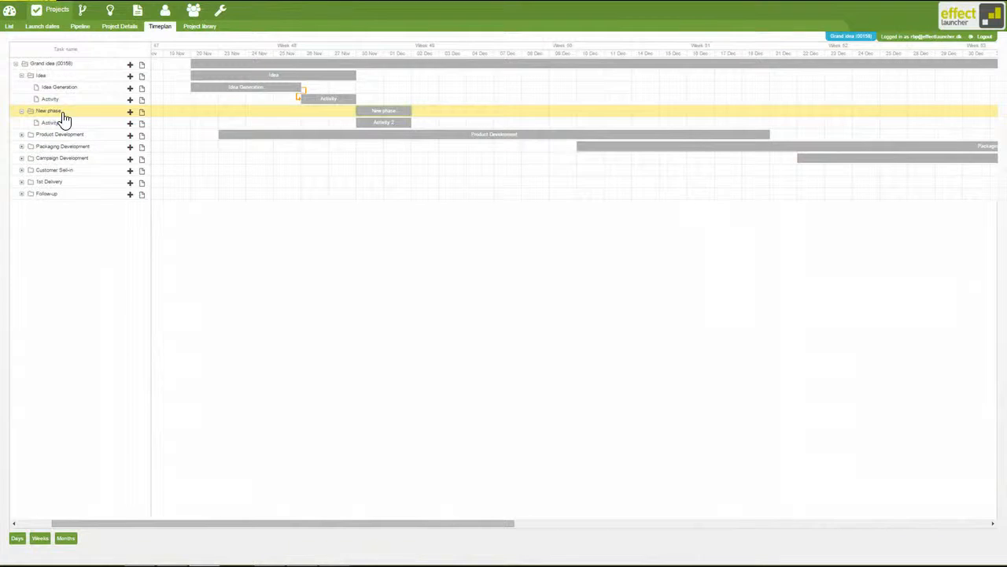